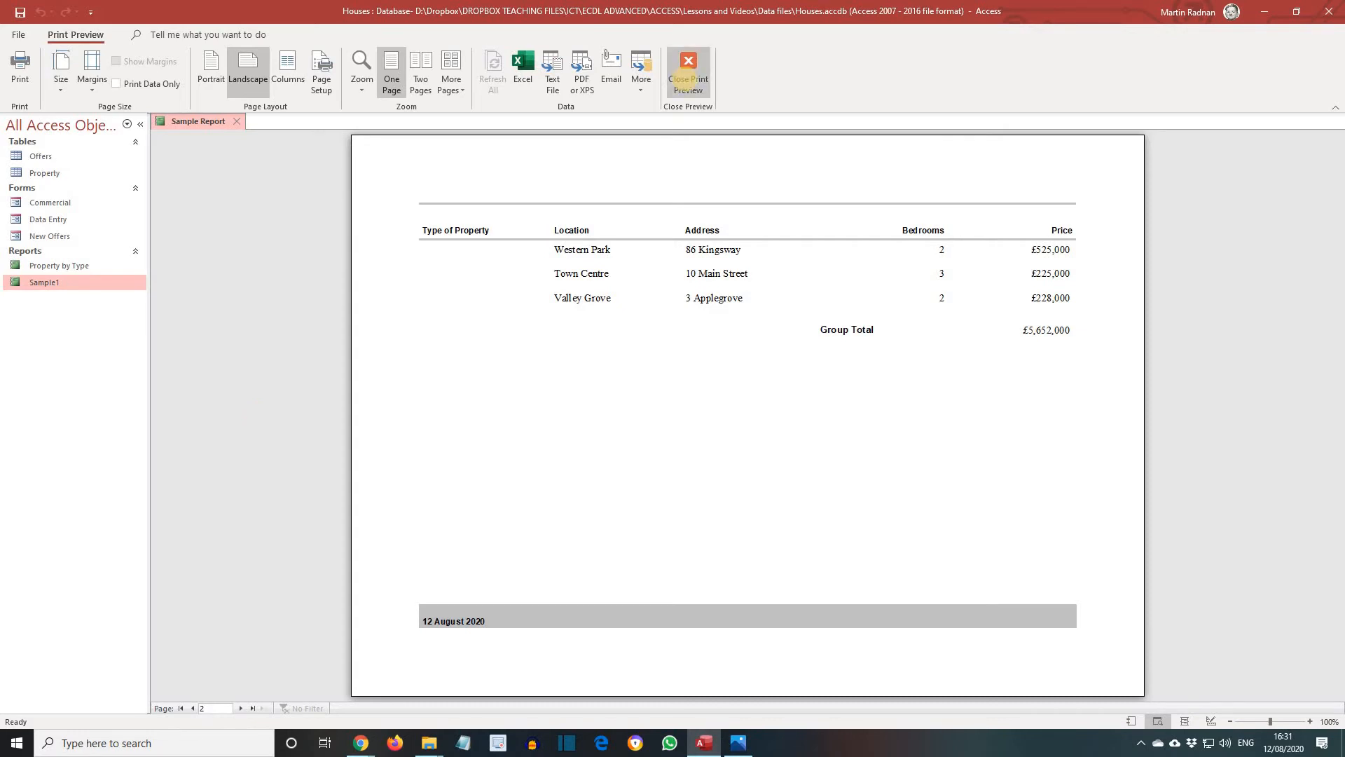
Open the Sample1 report in Design view and move the Type of Property field from its group header into the page header
{"action": "left_click", "coordinate": [686, 79]}
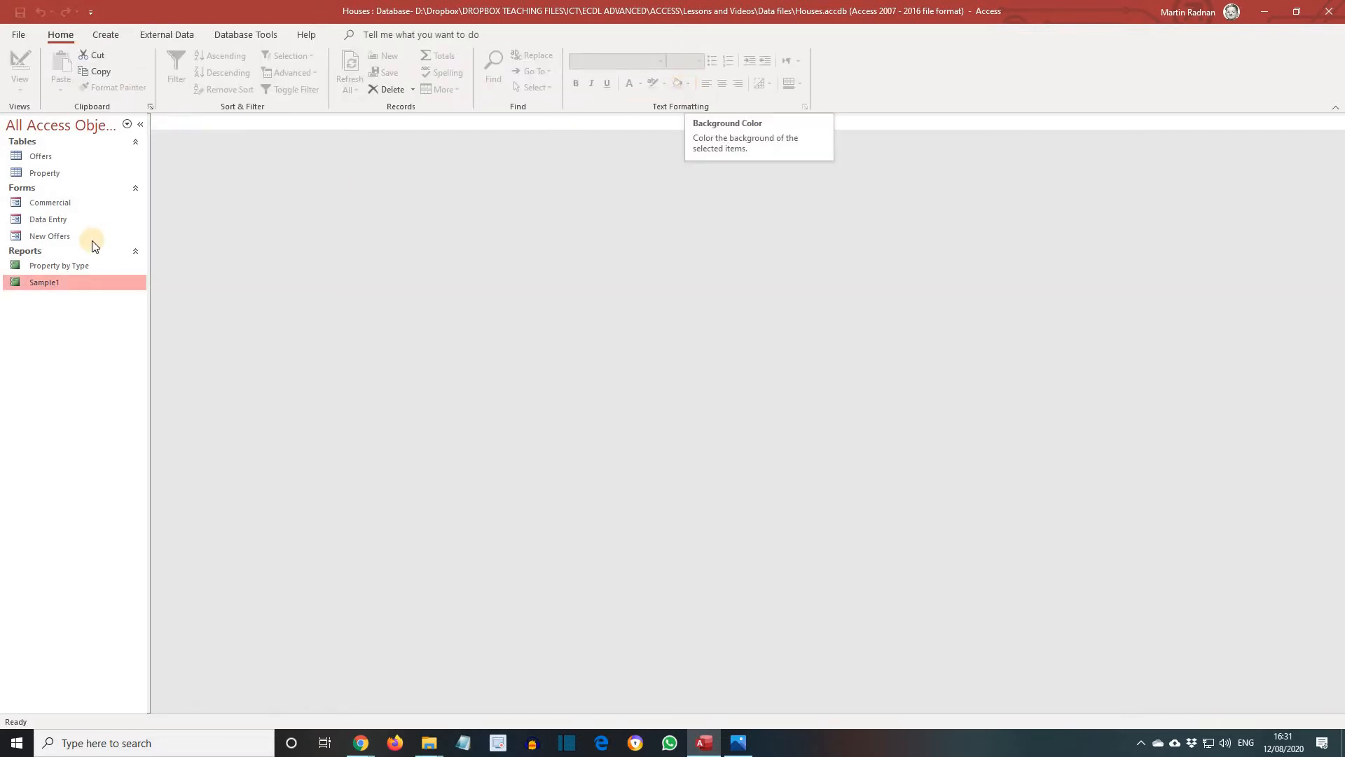
{"action": "right_click", "coordinate": [53, 285]}
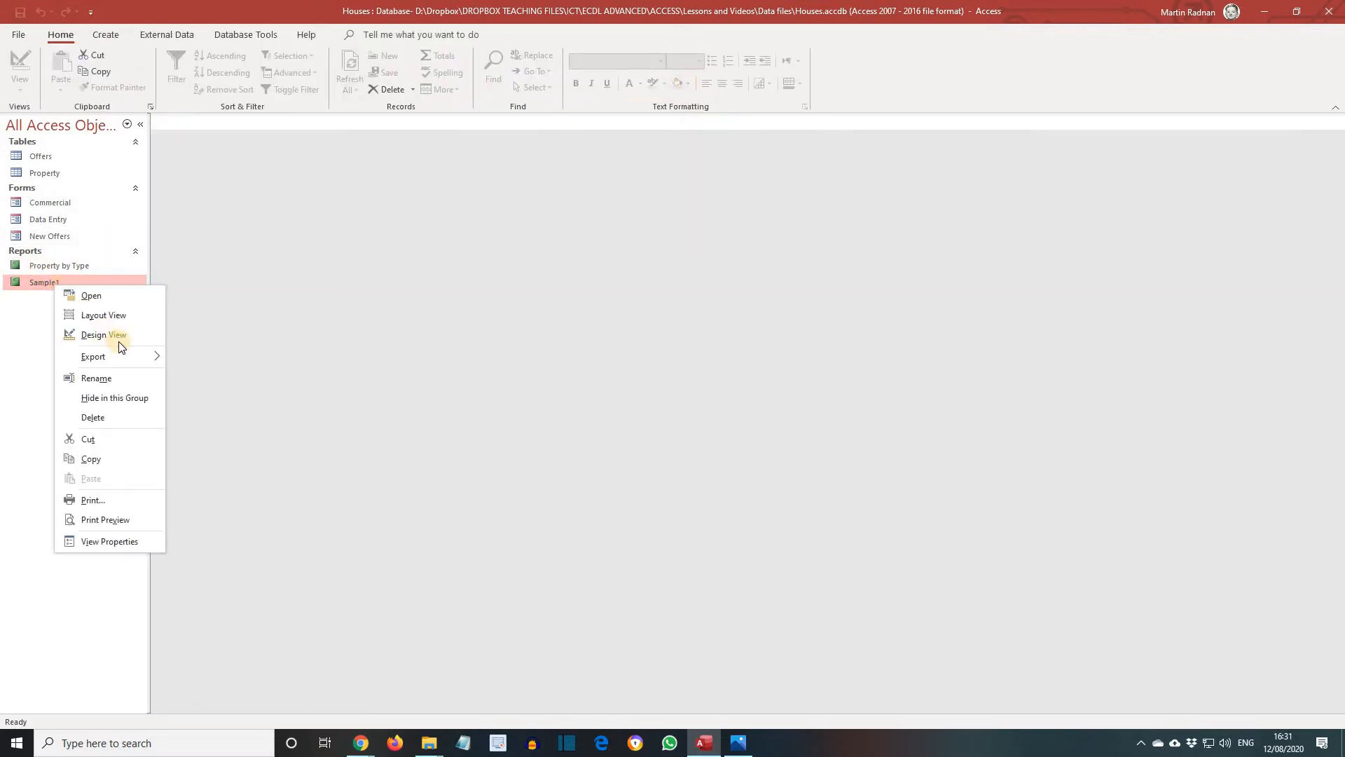
{"action": "left_click", "coordinate": [111, 334]}
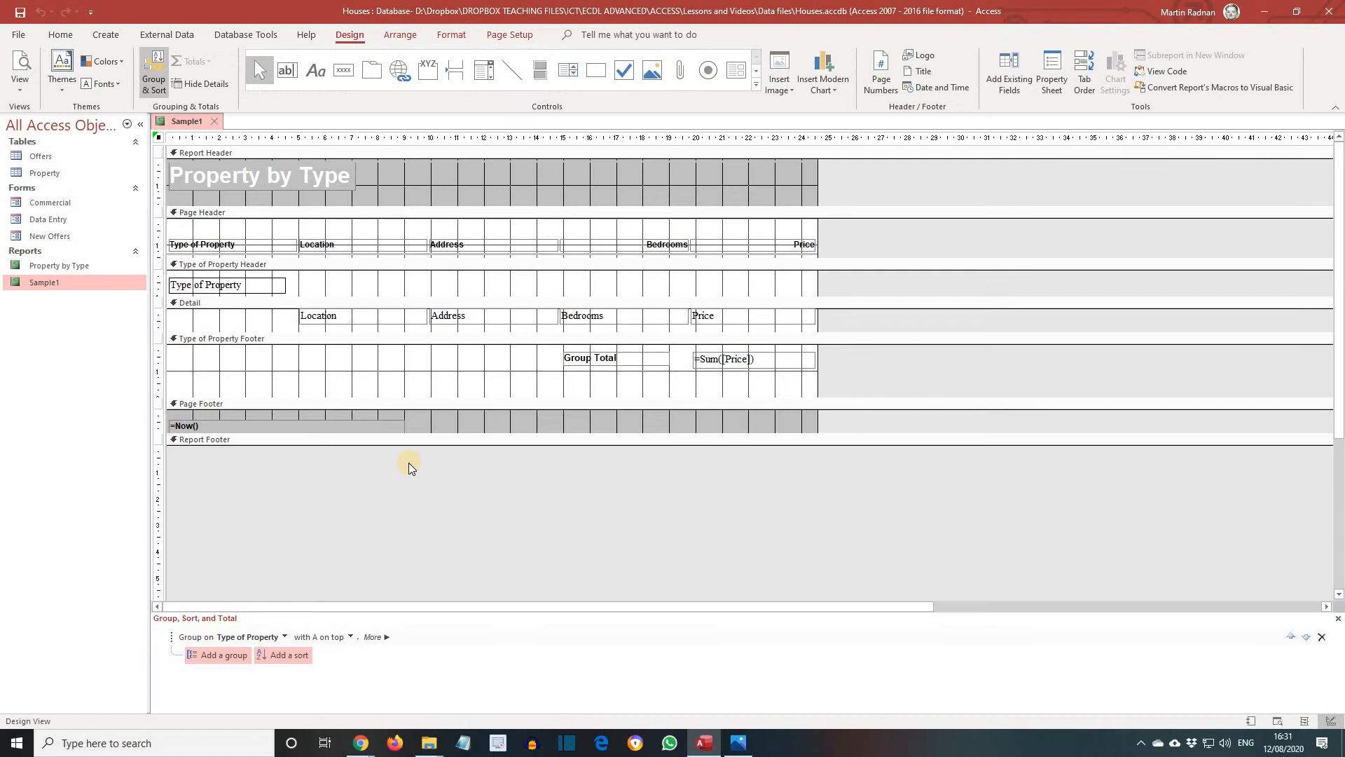
{"action": "left_click", "coordinate": [237, 280]}
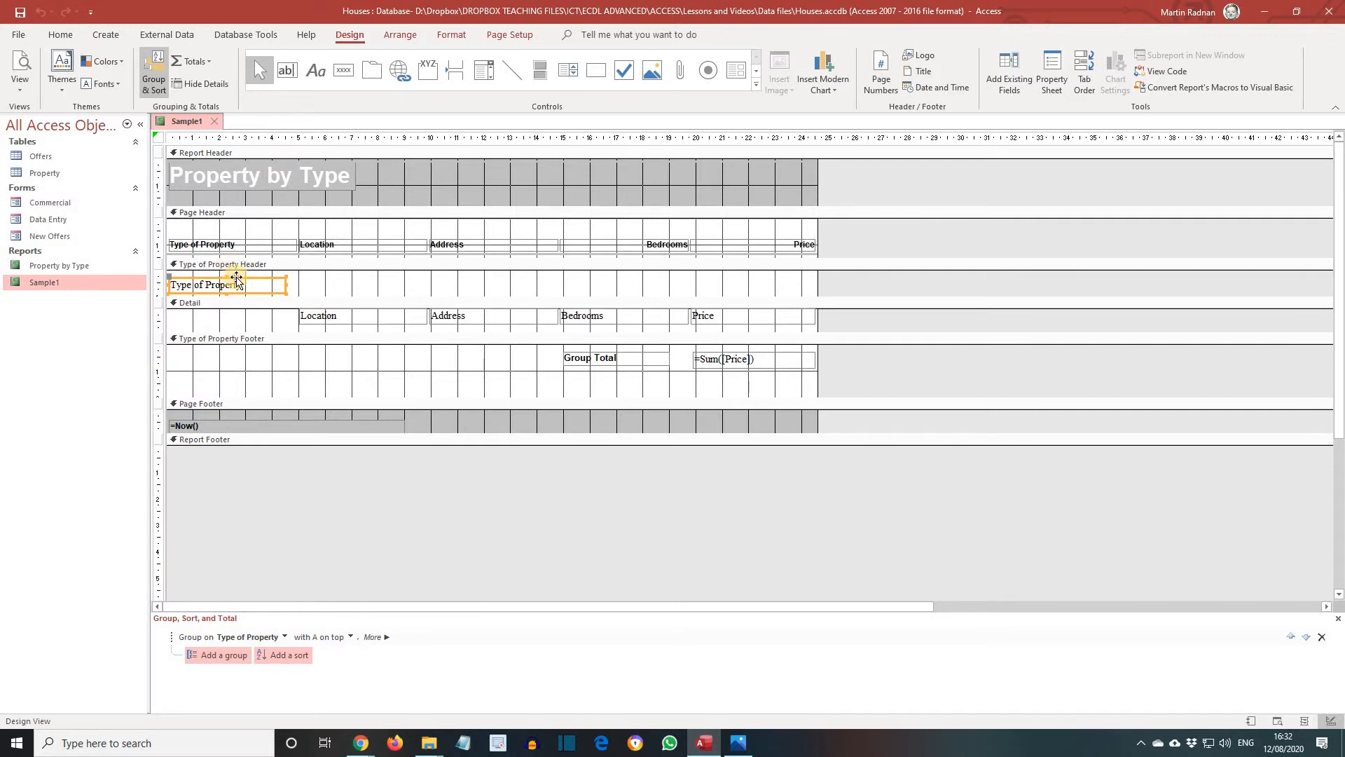
{"action": "left_click_drag", "start_coordinate": [237, 281], "coordinate": [237, 223]}
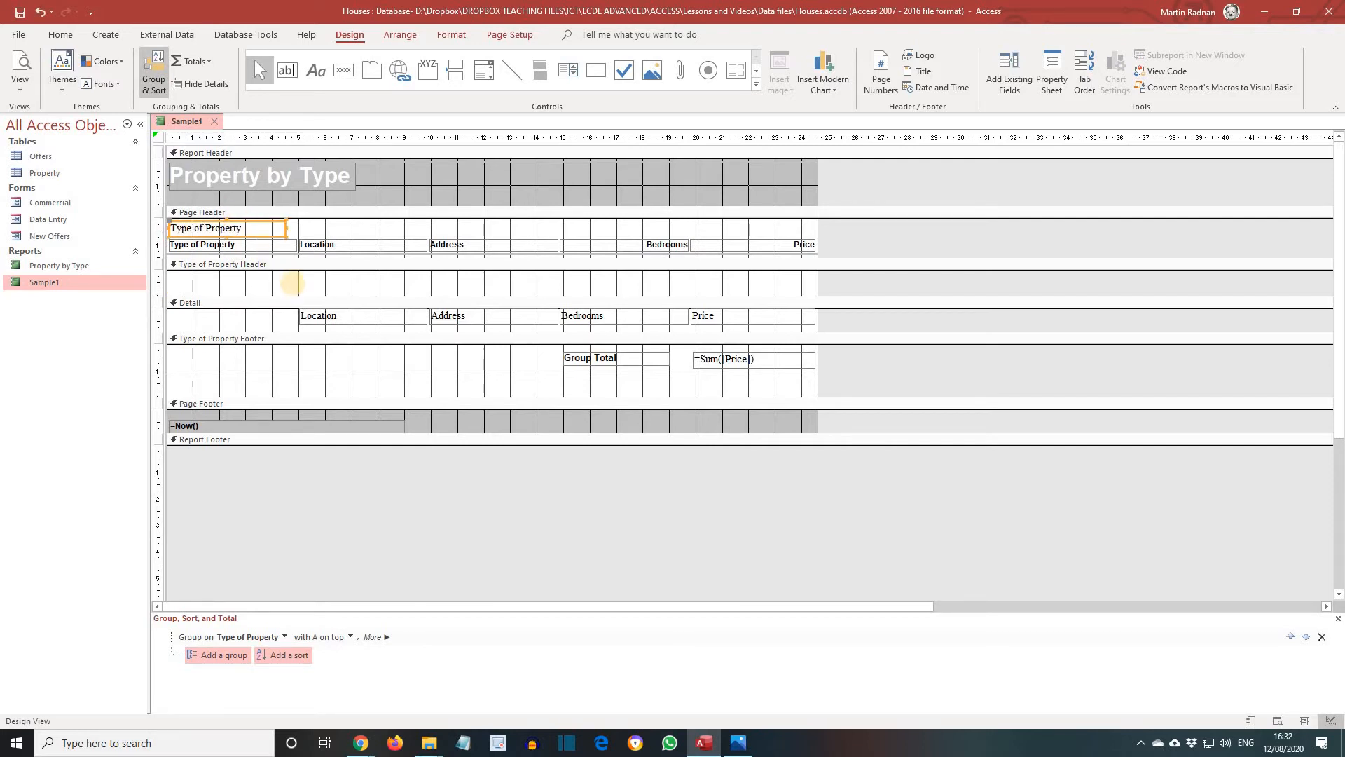
Preview the report, then return to Design view
{"action": "left_click", "coordinate": [19, 86]}
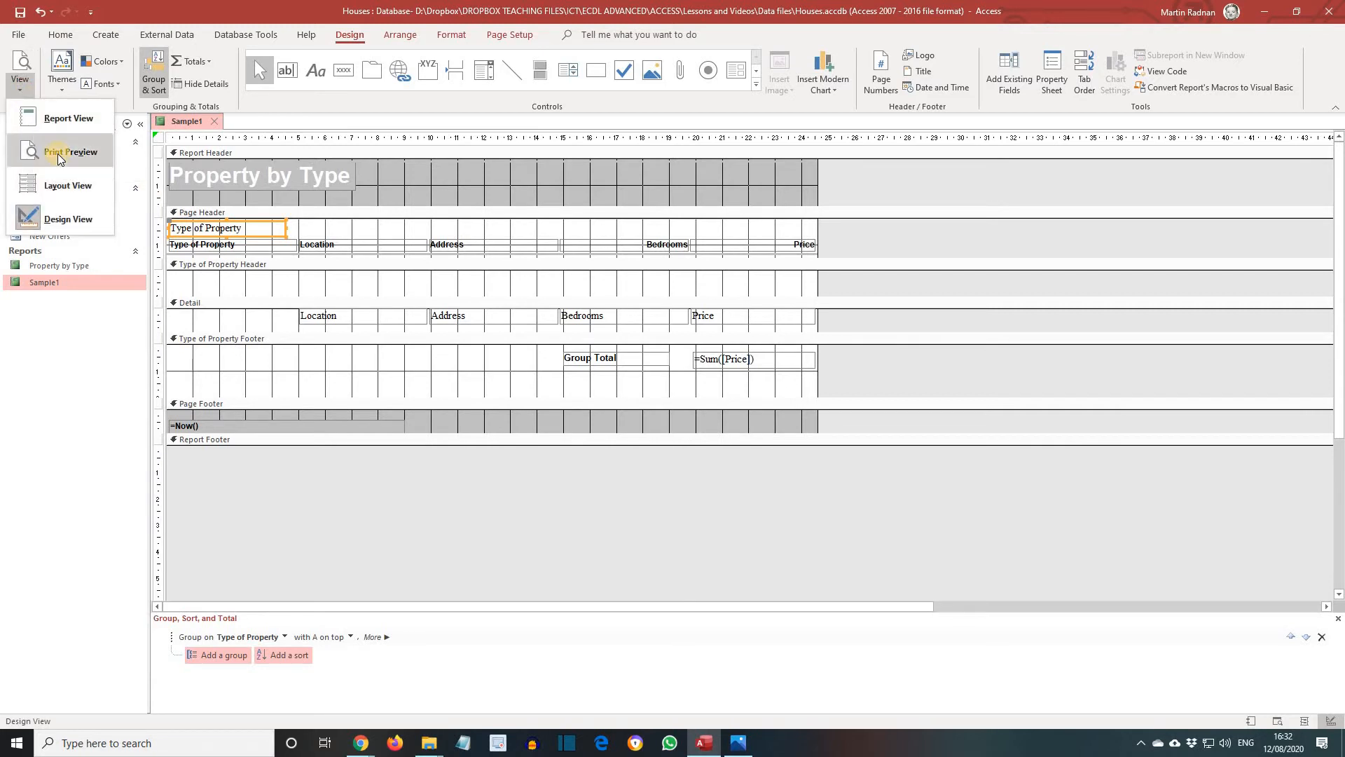
{"action": "left_click", "coordinate": [52, 120]}
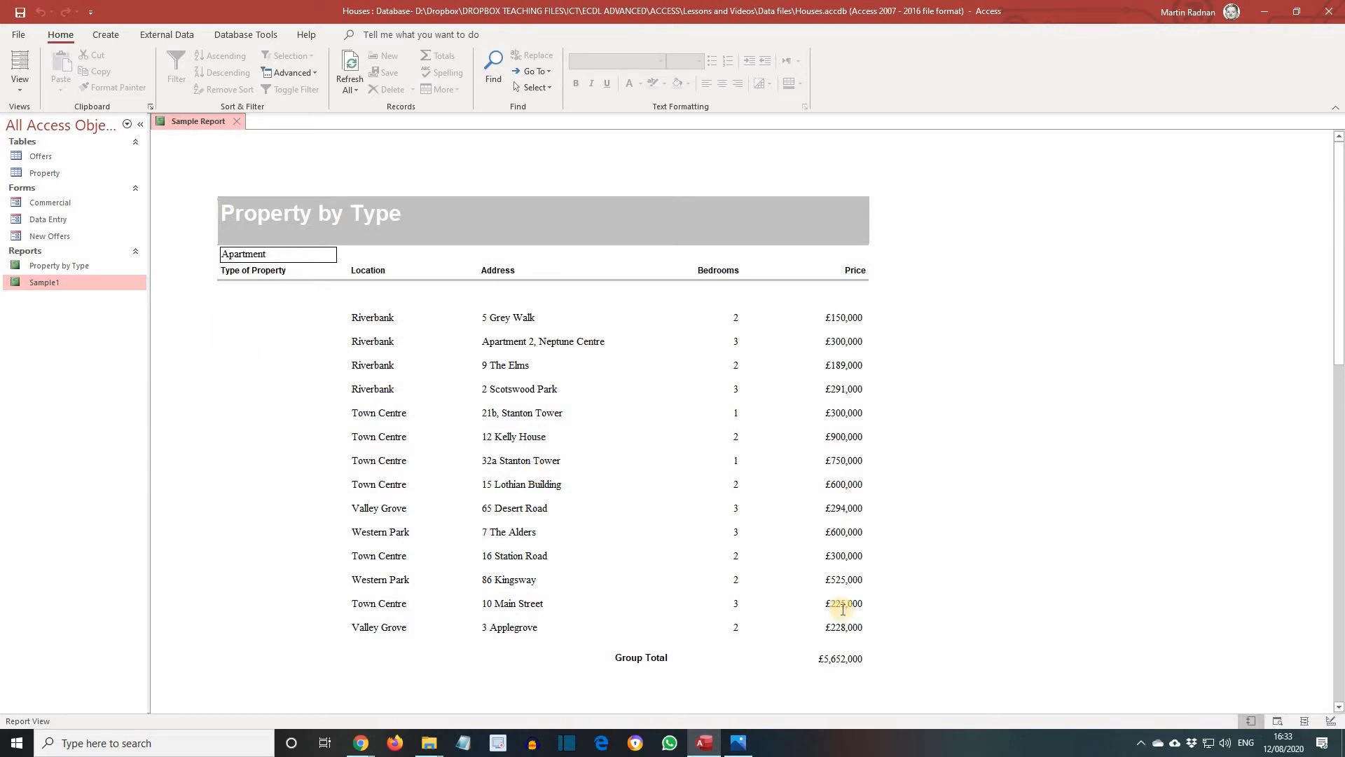
{"action": "left_click", "coordinate": [1332, 723]}
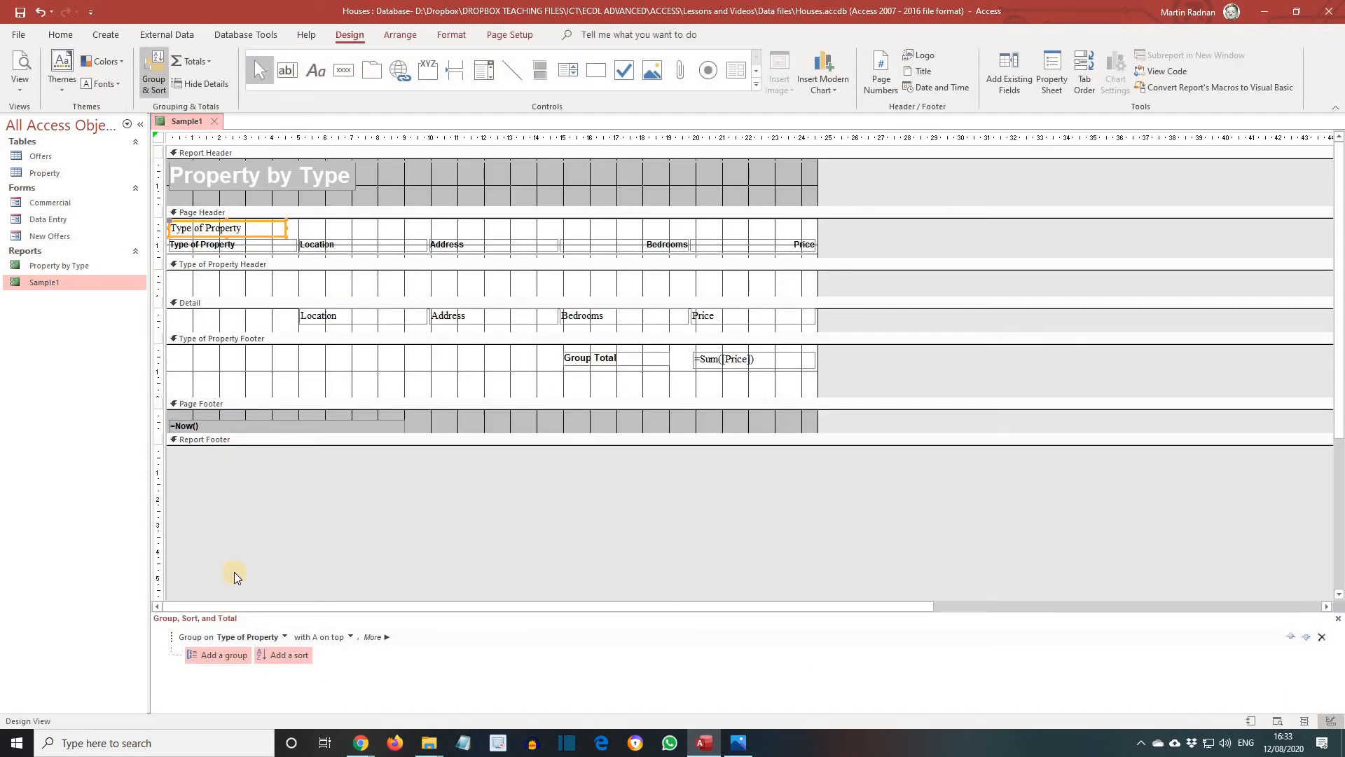
Copy the Type of Property field from the page header into the Type of Property Footer section
{"action": "right_click", "coordinate": [256, 223]}
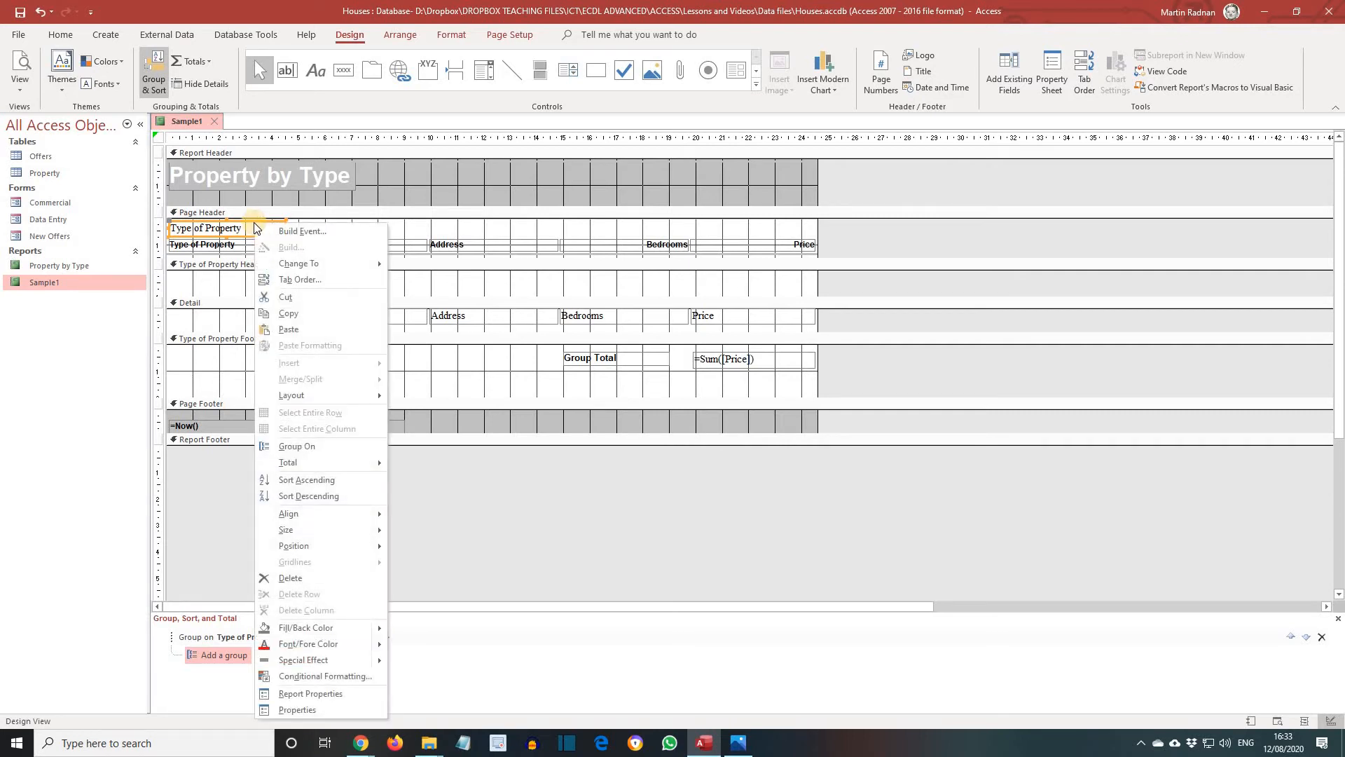
{"action": "left_click", "coordinate": [293, 308]}
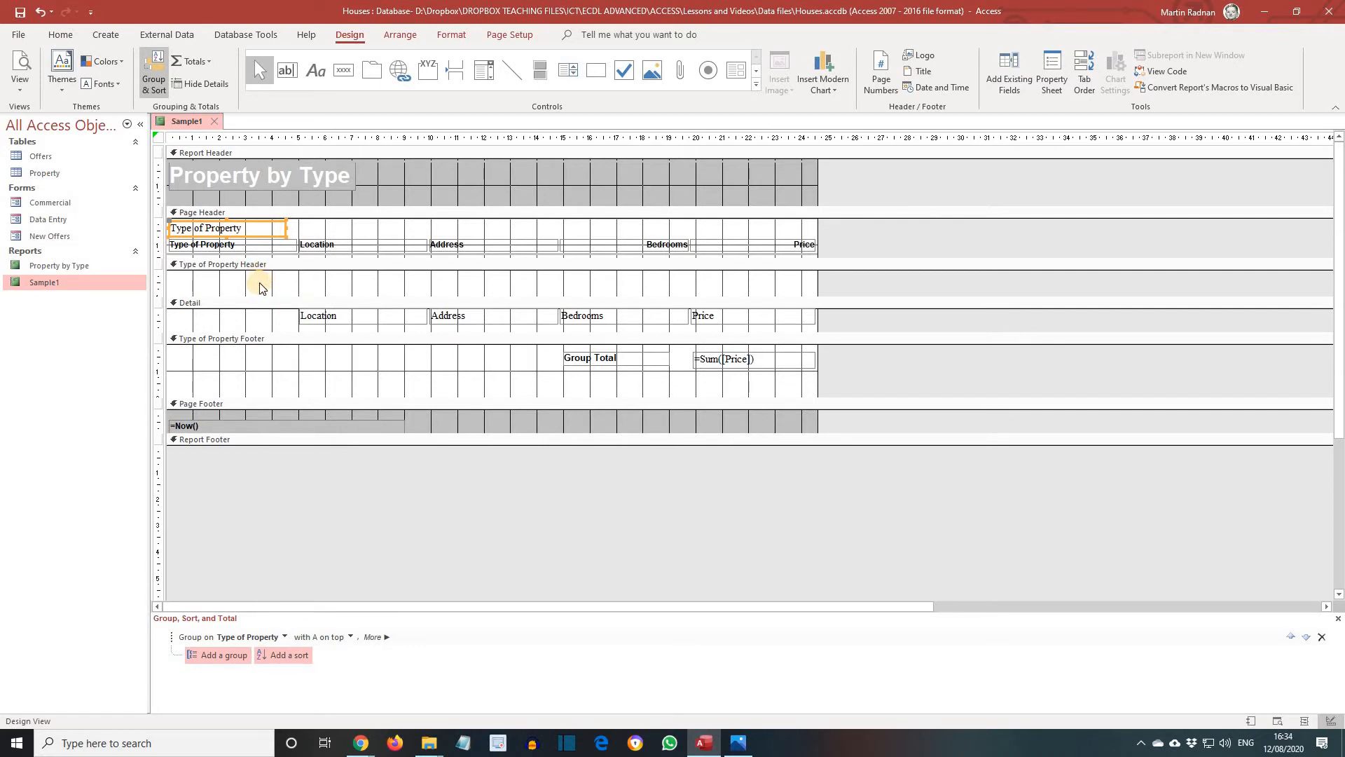
{"action": "right_click", "coordinate": [186, 367]}
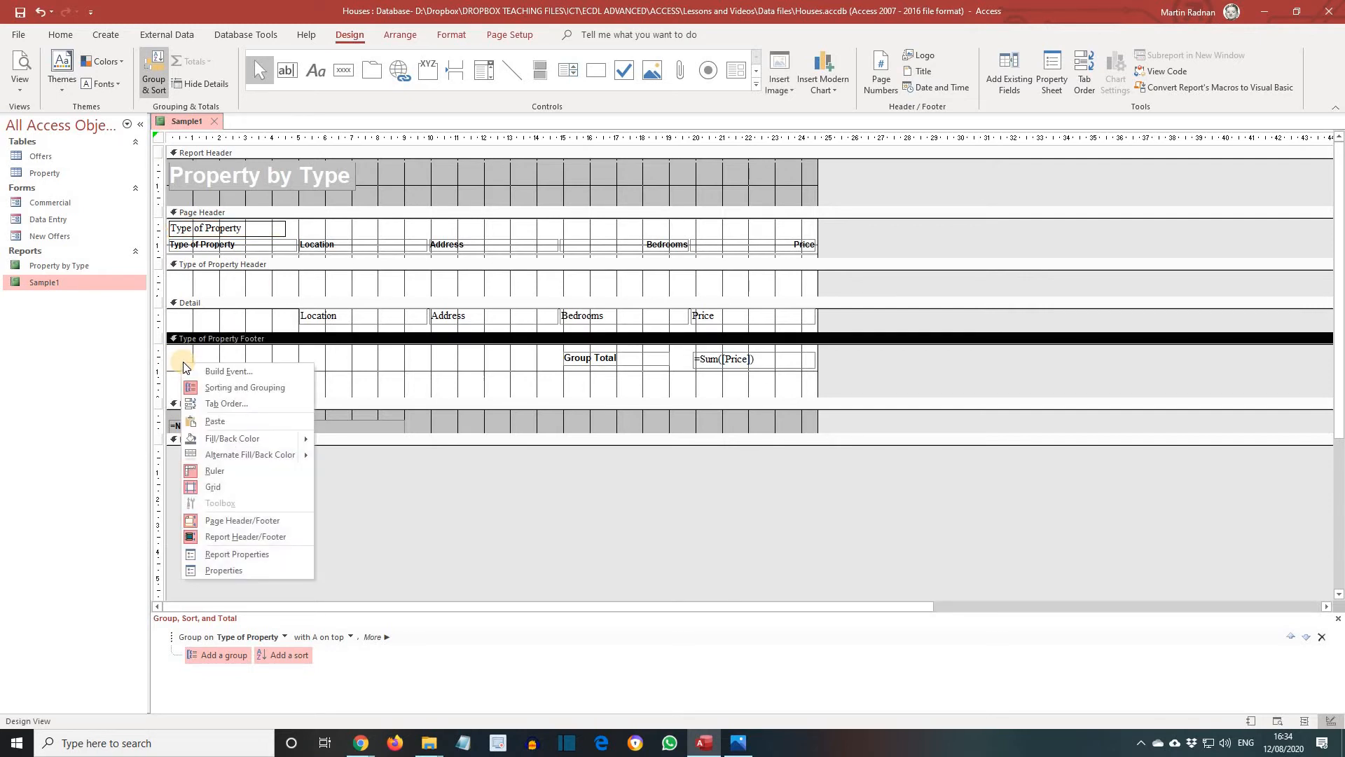
{"action": "left_click", "coordinate": [204, 421]}
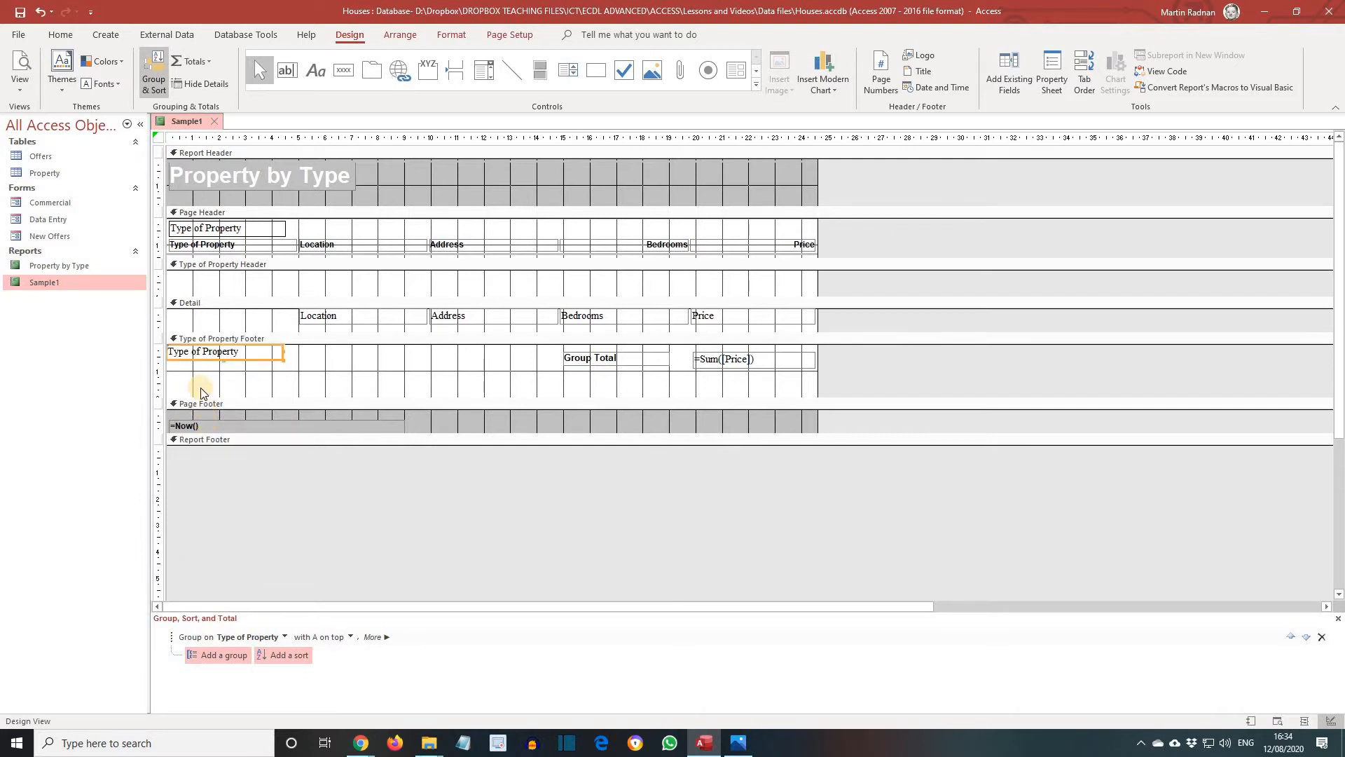
Delete the Group Total label and move the pasted Type of Property field into its place beside the sum
{"action": "left_click", "coordinate": [626, 358]}
{"action": "key", "text": "Delete"}
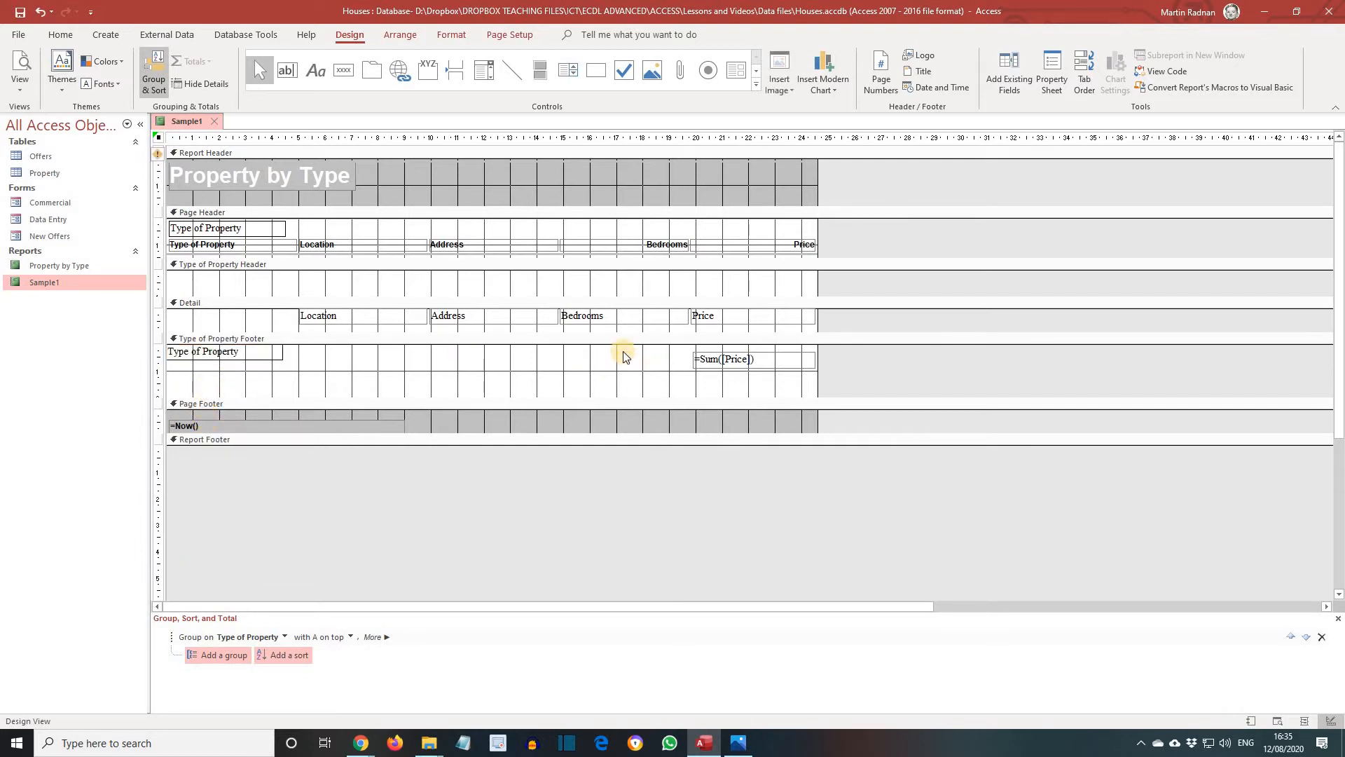
{"action": "left_click", "coordinate": [232, 356]}
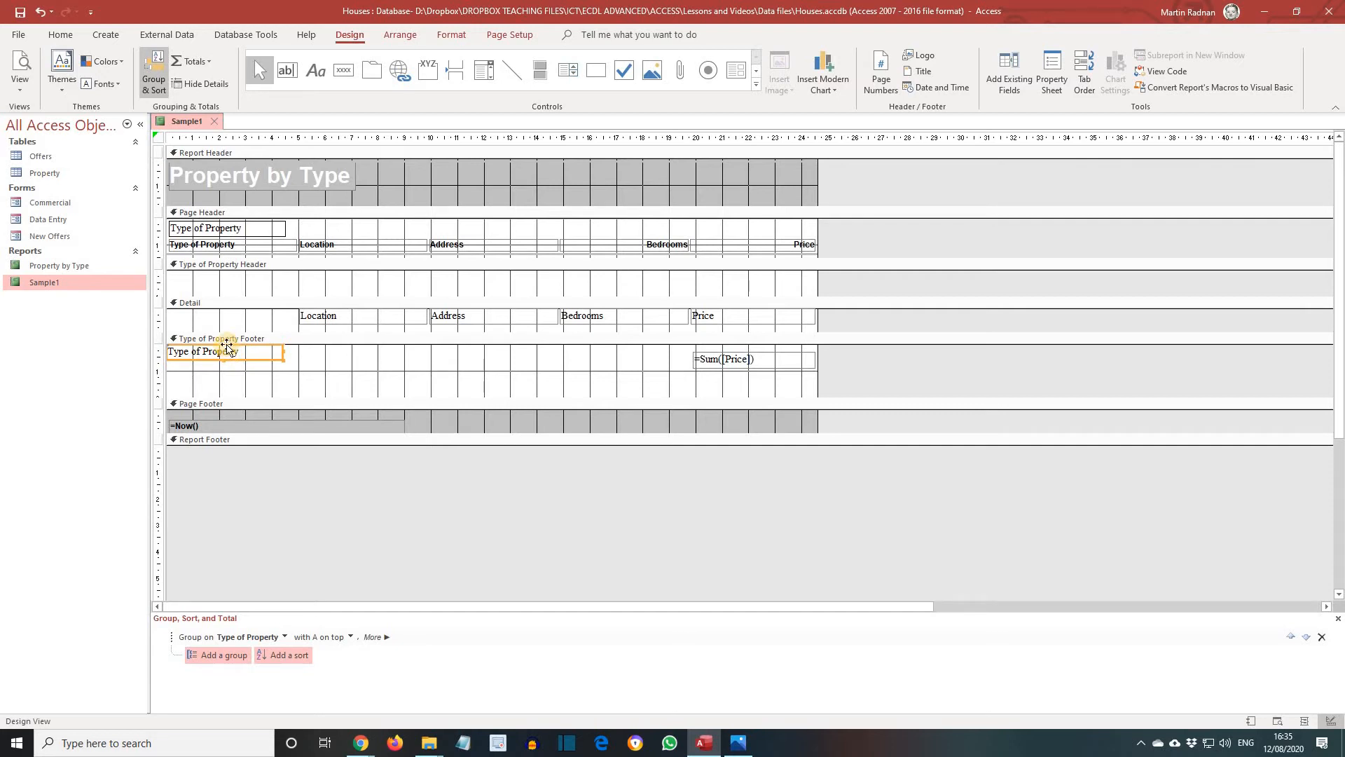
{"action": "left_click_drag", "start_coordinate": [227, 347], "coordinate": [624, 354]}
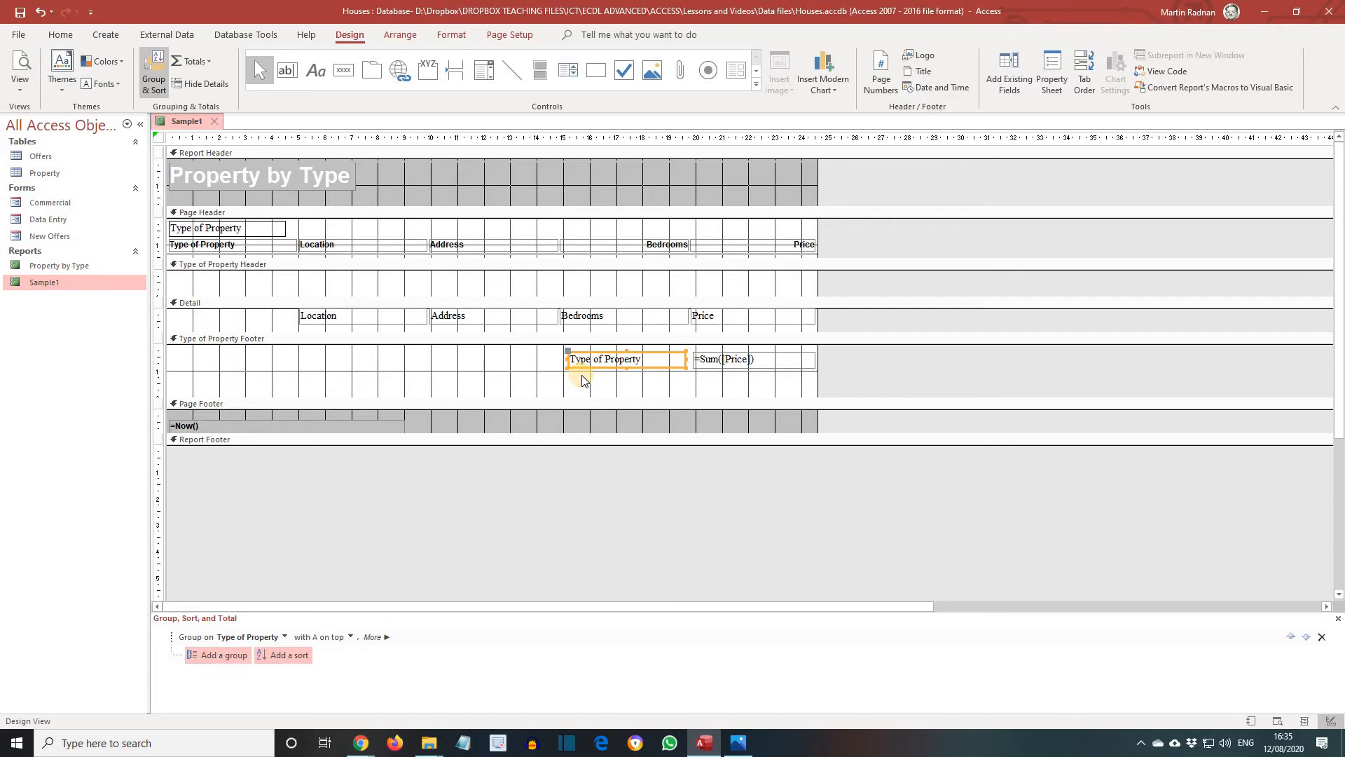
Paste another Type of Property field into the page footer and move it next to the date
{"action": "right_click", "coordinate": [573, 421]}
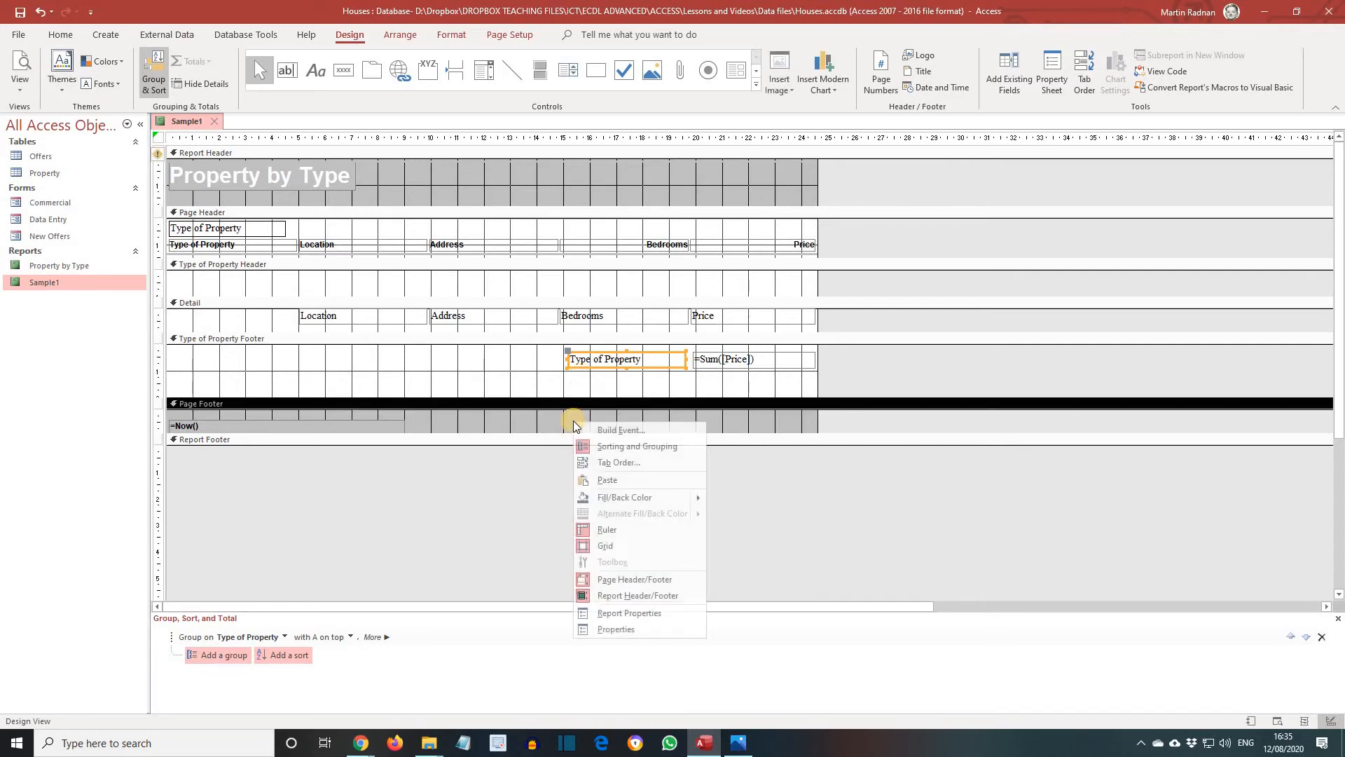
{"action": "left_click", "coordinate": [619, 482]}
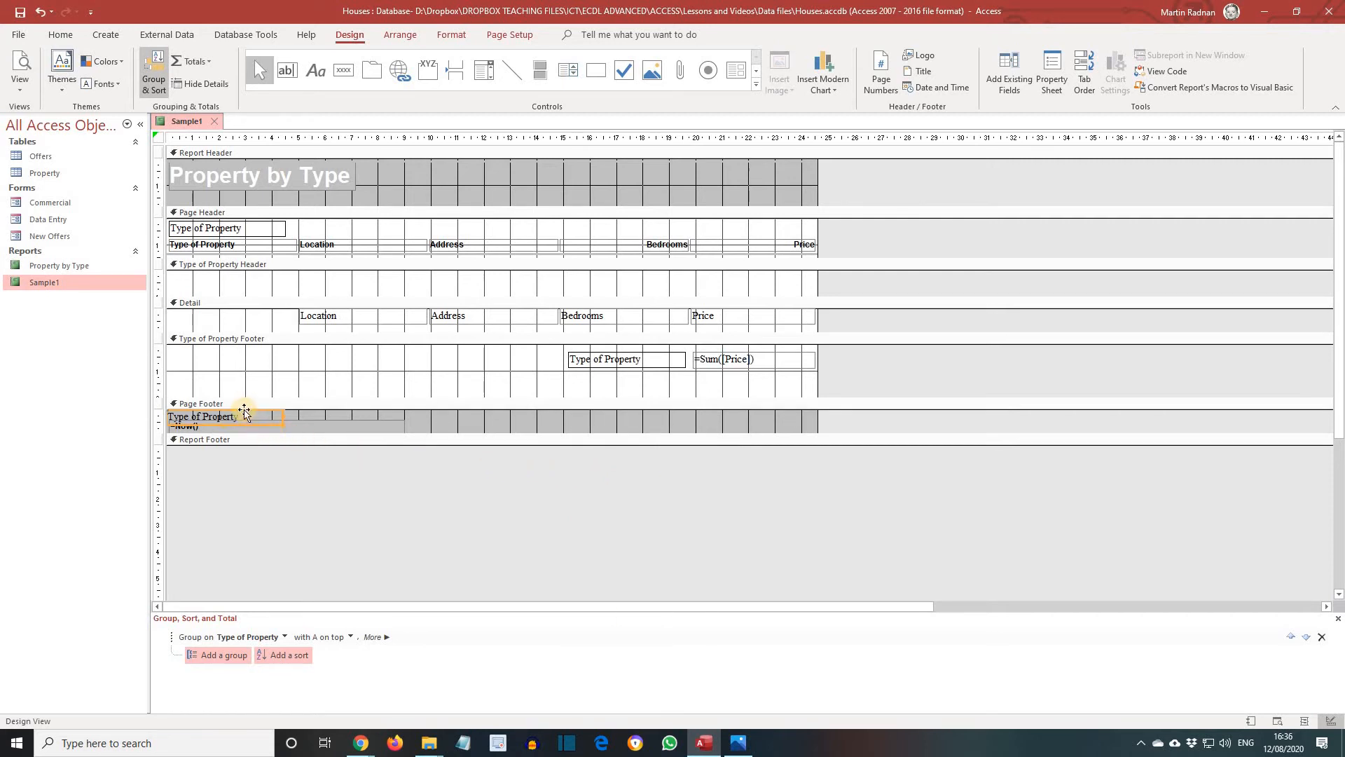
{"action": "left_click_drag", "start_coordinate": [245, 410], "coordinate": [417, 420]}
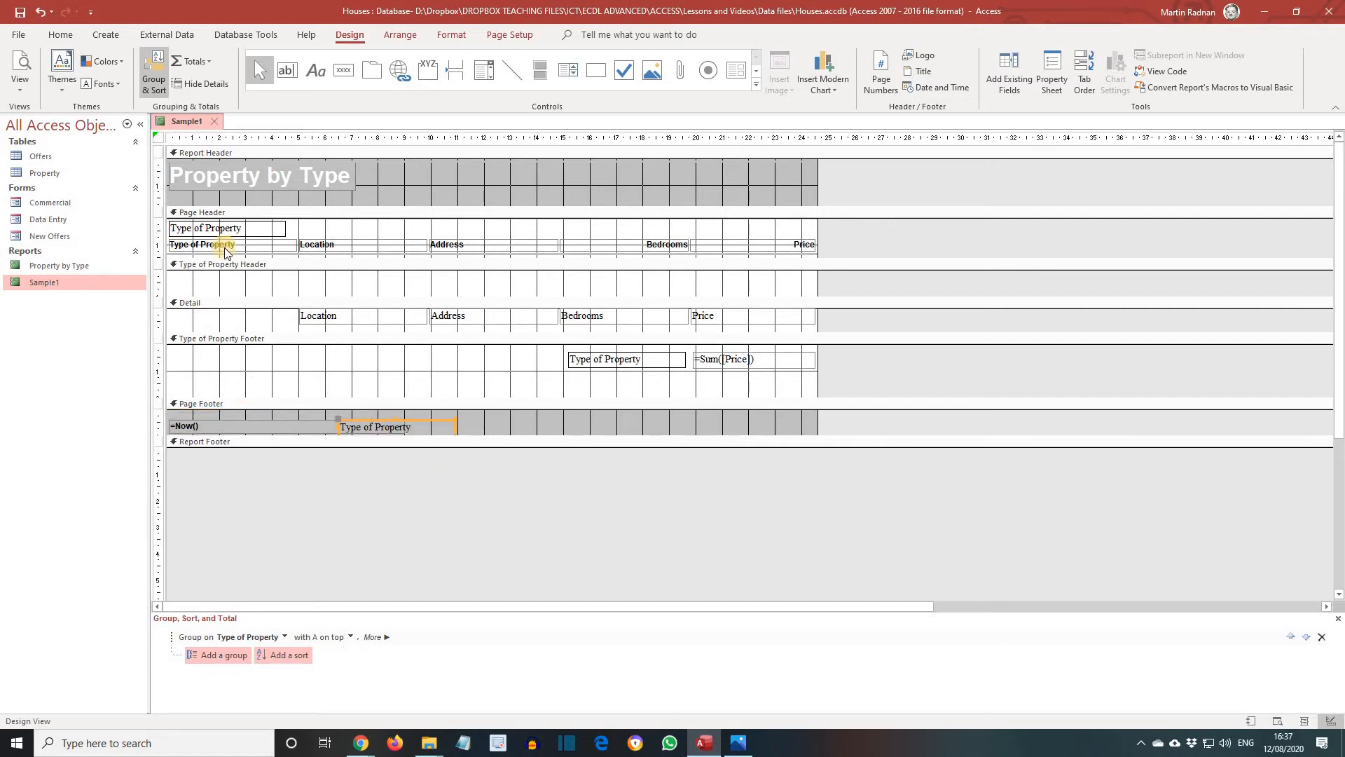
Preview the report pages, then return to Design view
{"action": "left_click", "coordinate": [19, 94]}
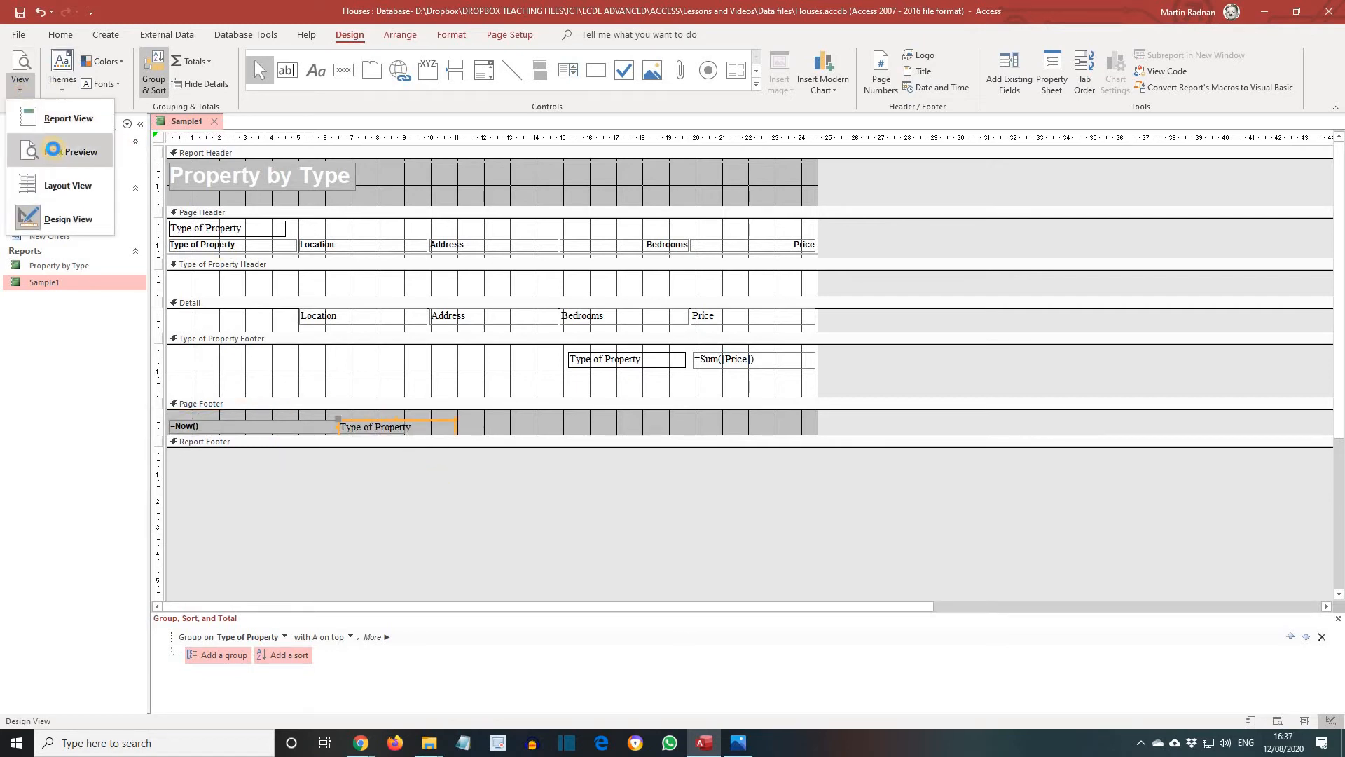
{"action": "left_click", "coordinate": [53, 152]}
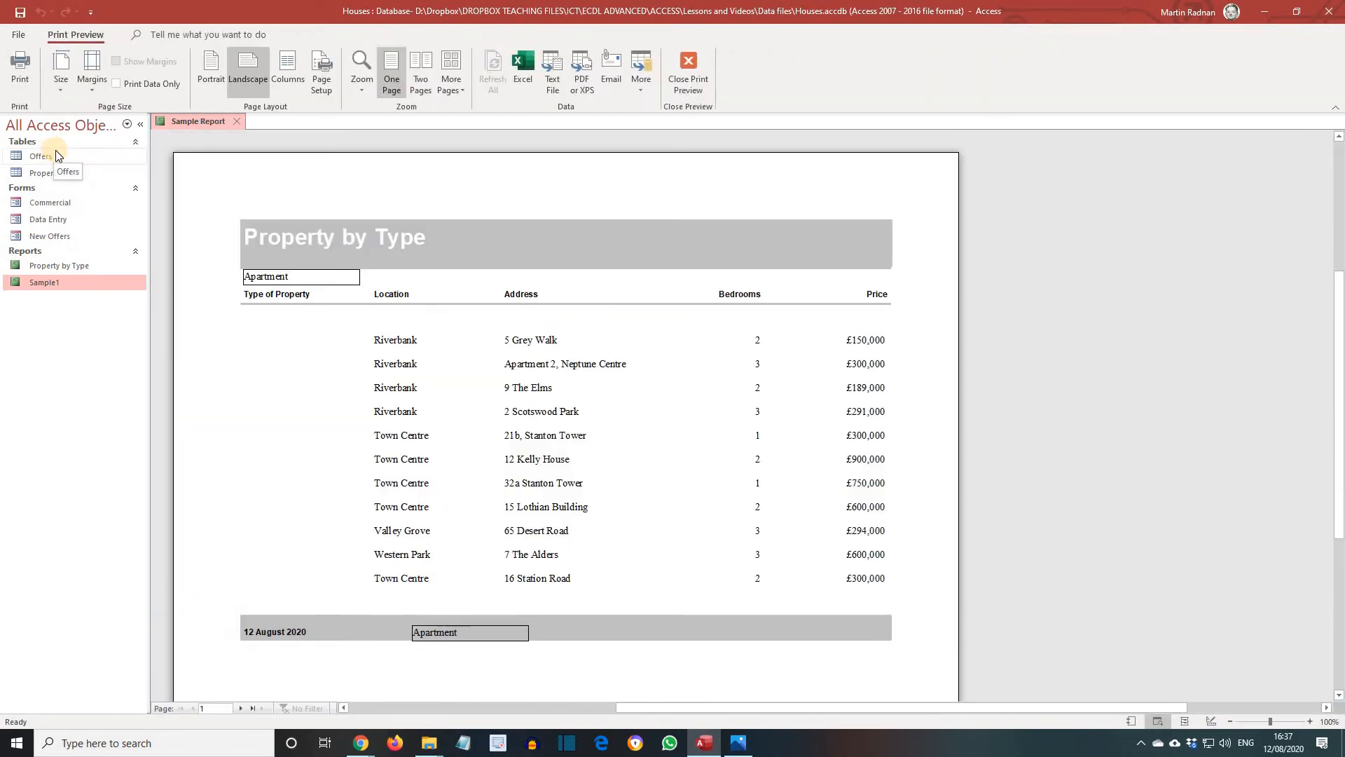
{"action": "left_click", "coordinate": [242, 708]}
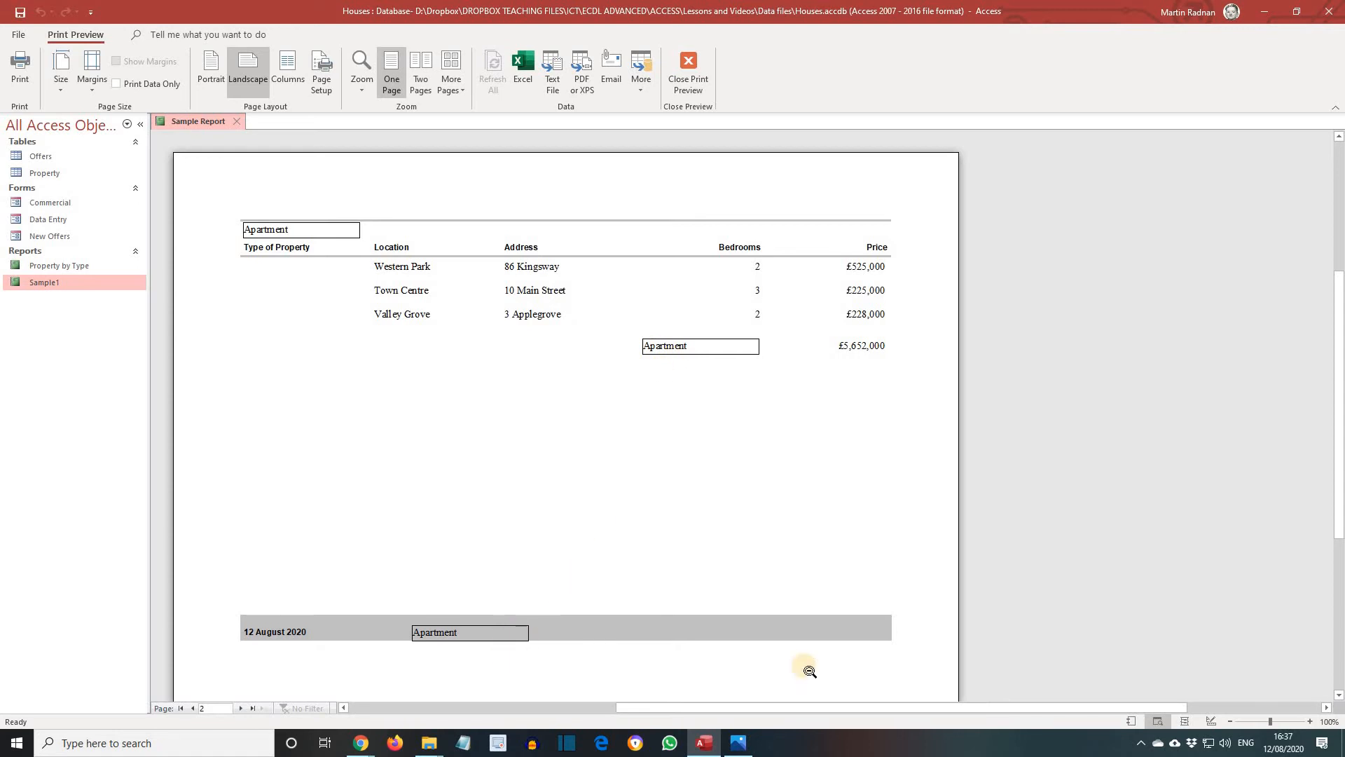
{"action": "left_click", "coordinate": [1210, 726]}
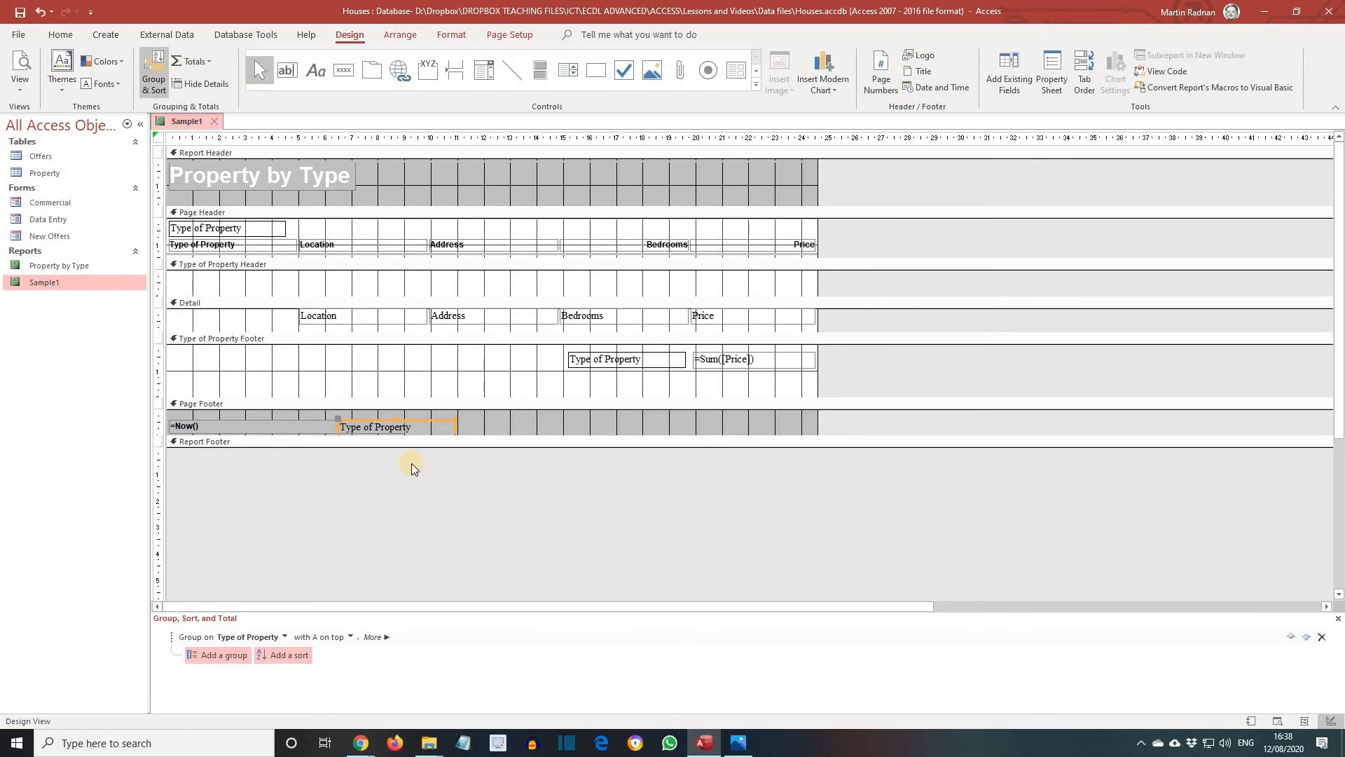
Delete the Type of Property field from the page footer
{"action": "left_click", "coordinate": [416, 424]}
{"action": "left_click", "coordinate": [422, 419]}
{"action": "key", "text": "Delete"}
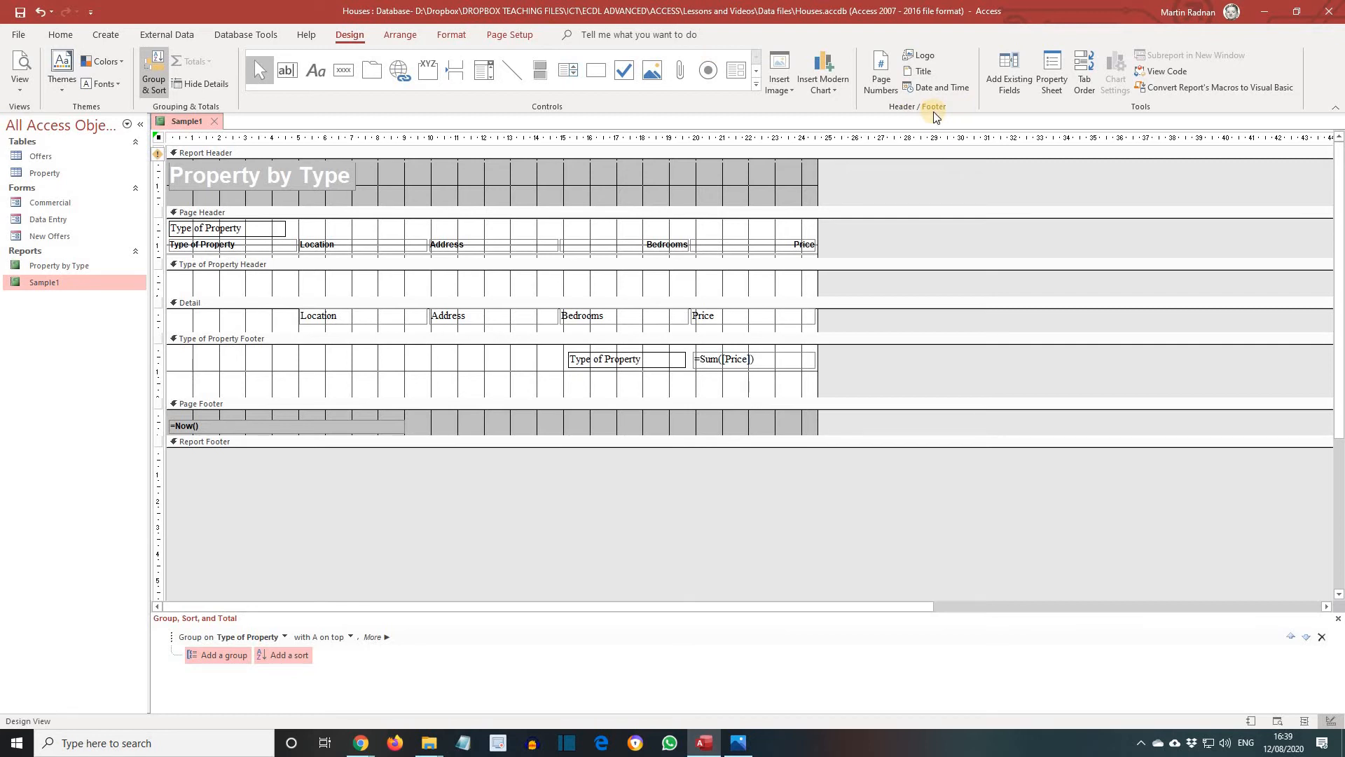
Insert the date and time into the report header using the 12/08/2020 date format
{"action": "left_click", "coordinate": [936, 88]}
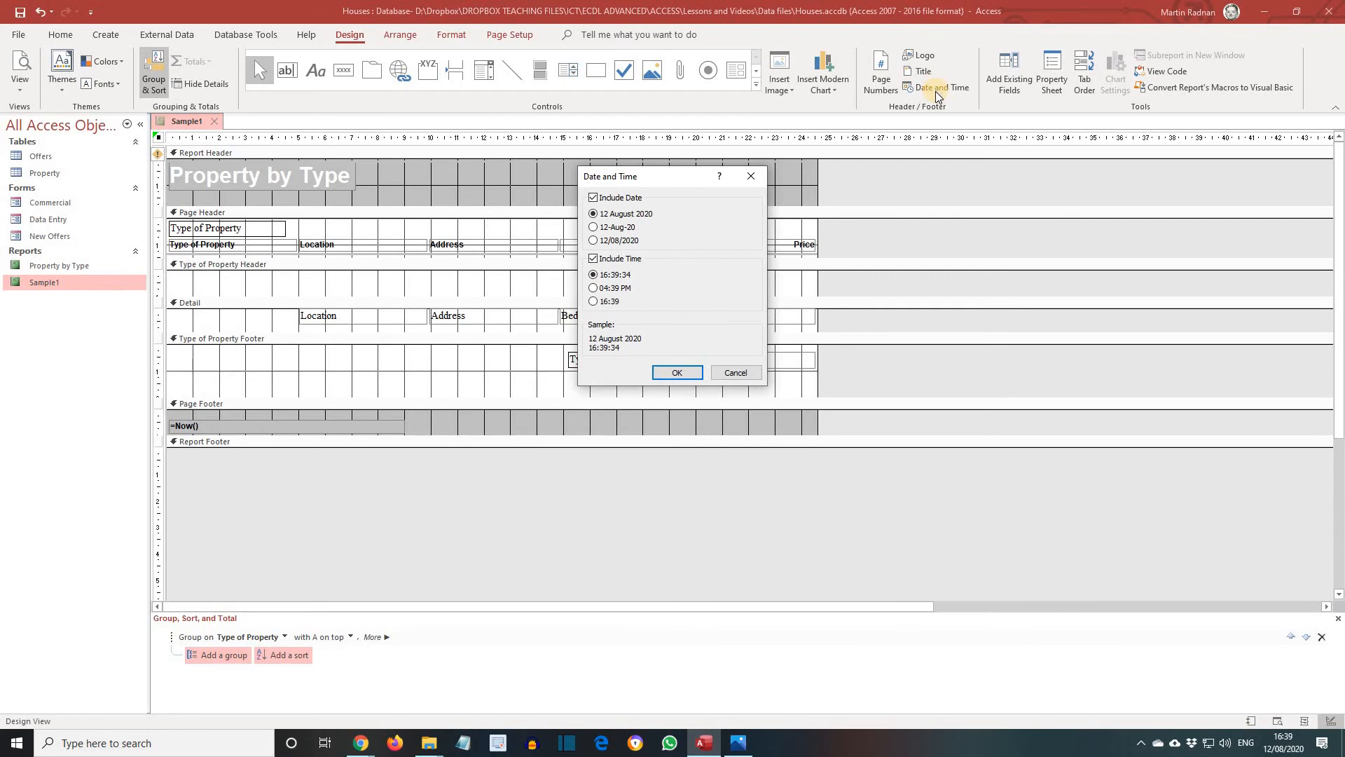
{"action": "left_click", "coordinate": [595, 240]}
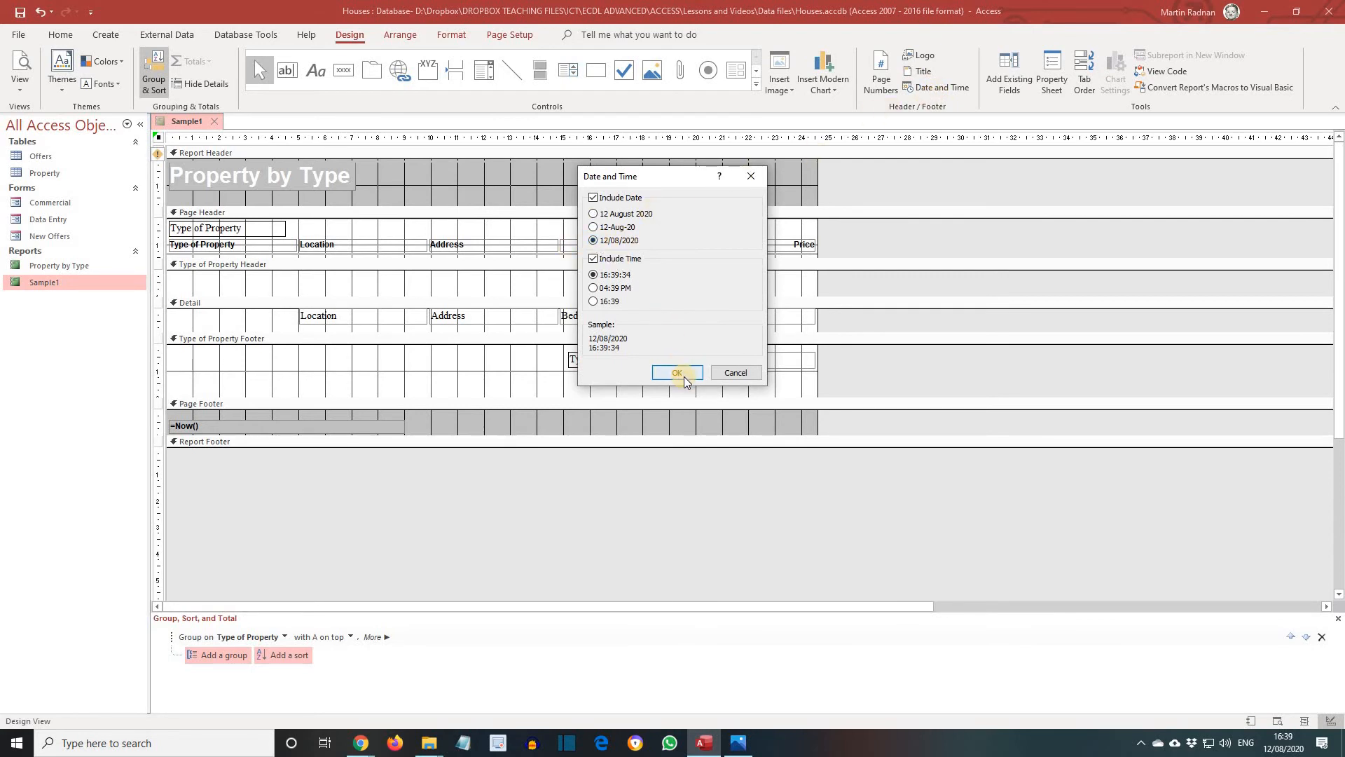
{"action": "left_click", "coordinate": [681, 370]}
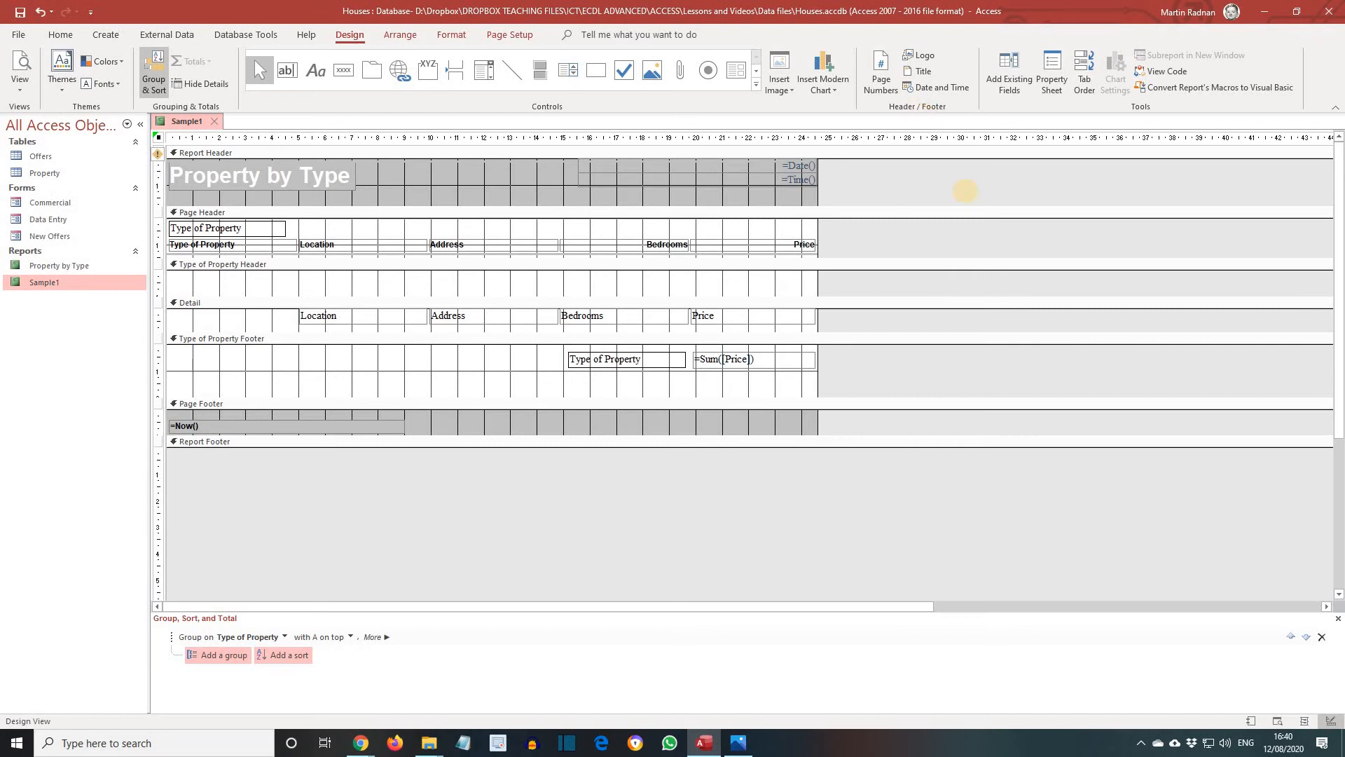
Add page numbers in Page N of M format at the bottom of the page, aligned right
{"action": "left_click", "coordinate": [886, 89]}
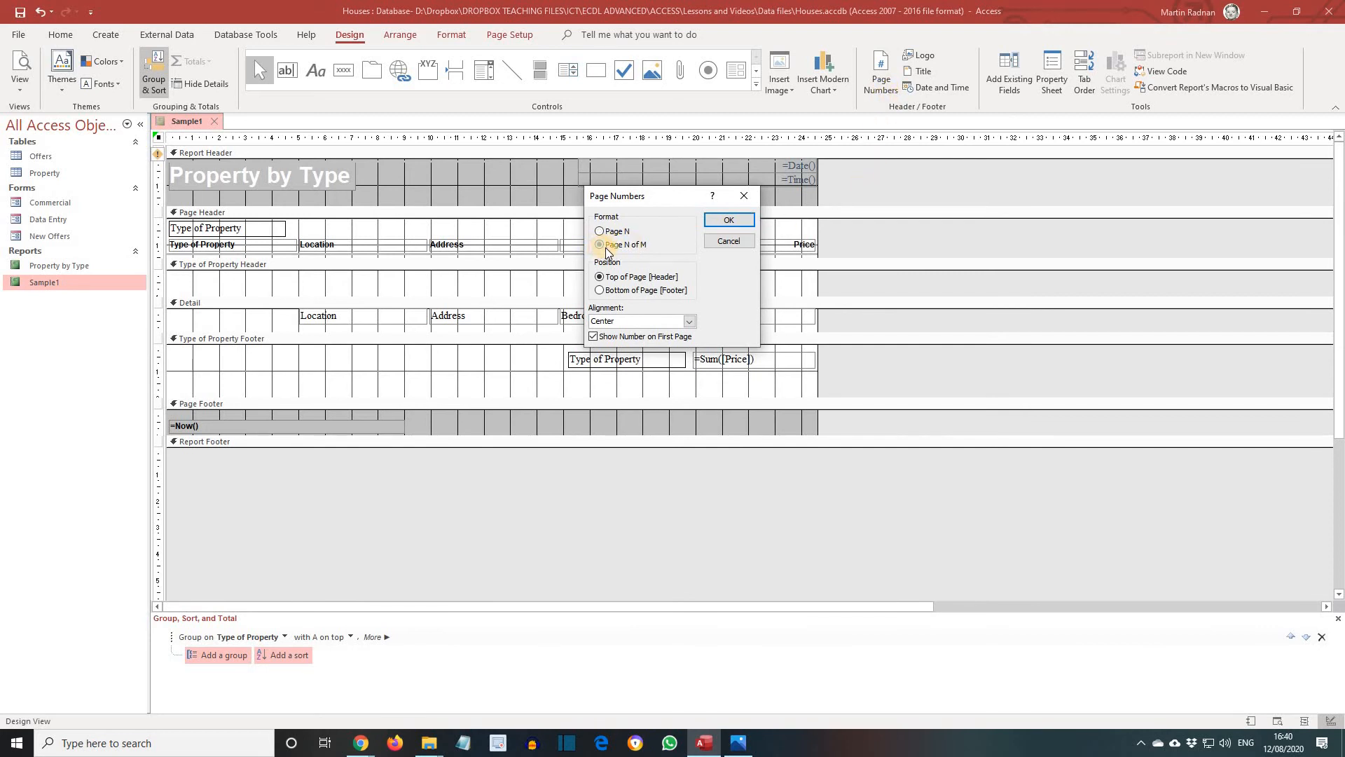
{"action": "left_click", "coordinate": [605, 245]}
{"action": "left_click", "coordinate": [614, 293]}
{"action": "left_click", "coordinate": [690, 321]}
{"action": "left_click", "coordinate": [660, 354]}
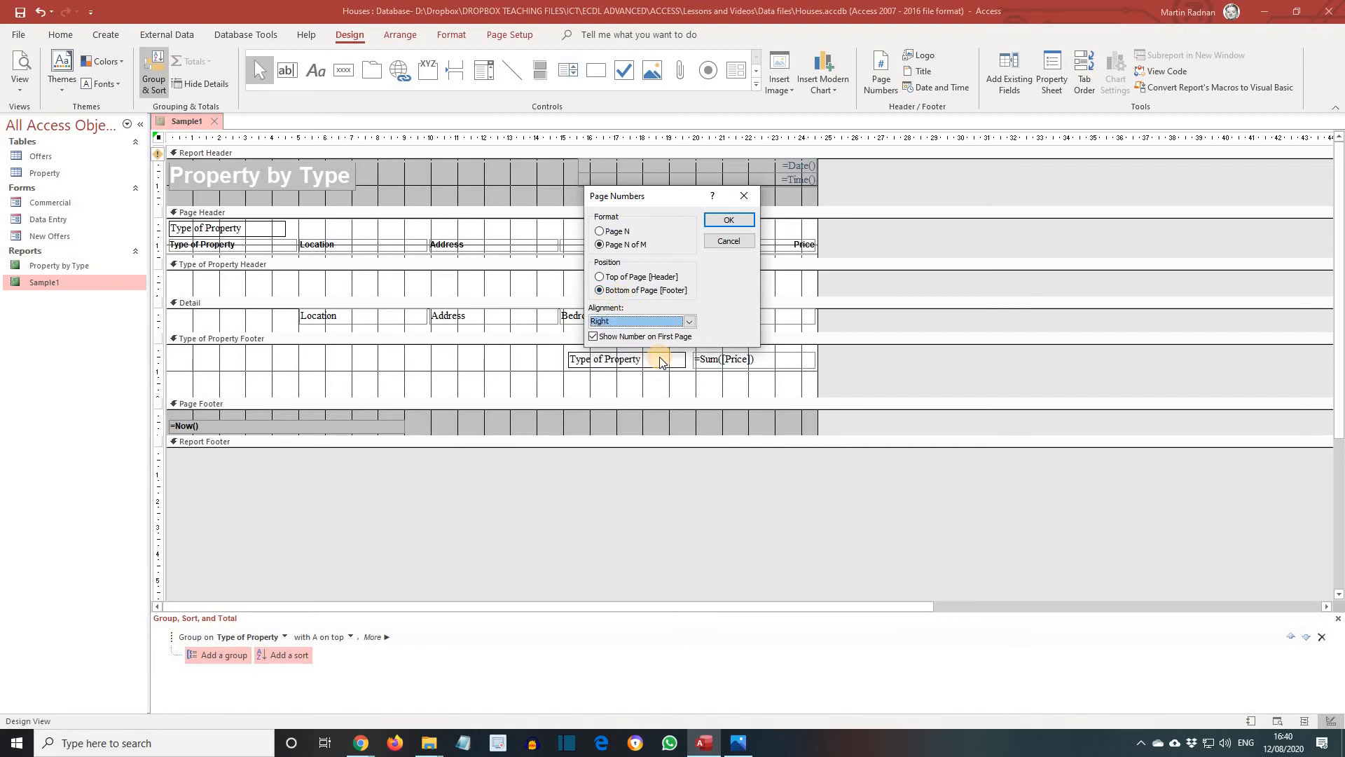
{"action": "left_click", "coordinate": [730, 219]}
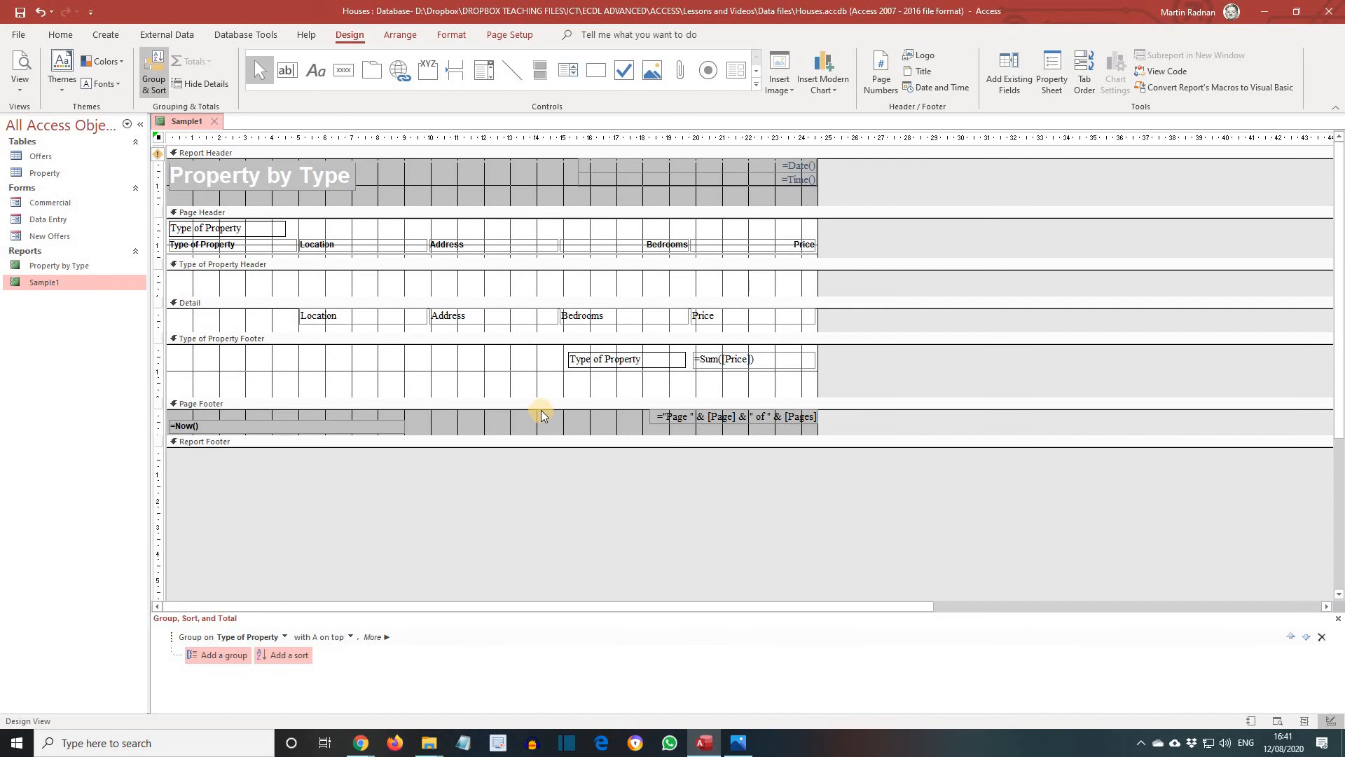
Add a label in the middle of the page footer containing the author's full name
{"action": "left_click", "coordinate": [314, 76]}
{"action": "left_click", "coordinate": [450, 425]}
{"action": "type", "text": "Martin Radnan"}
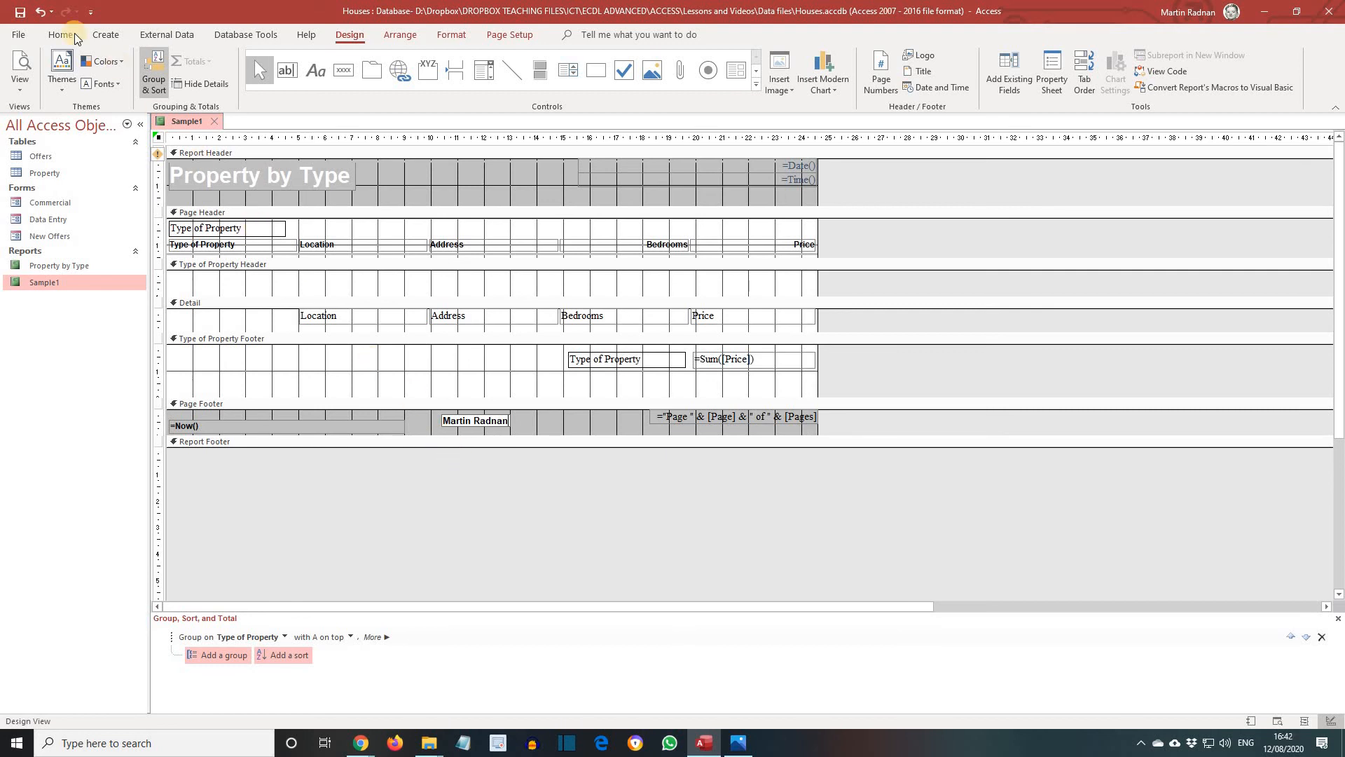
Preview the finished report and close it
{"action": "left_click", "coordinate": [19, 83]}
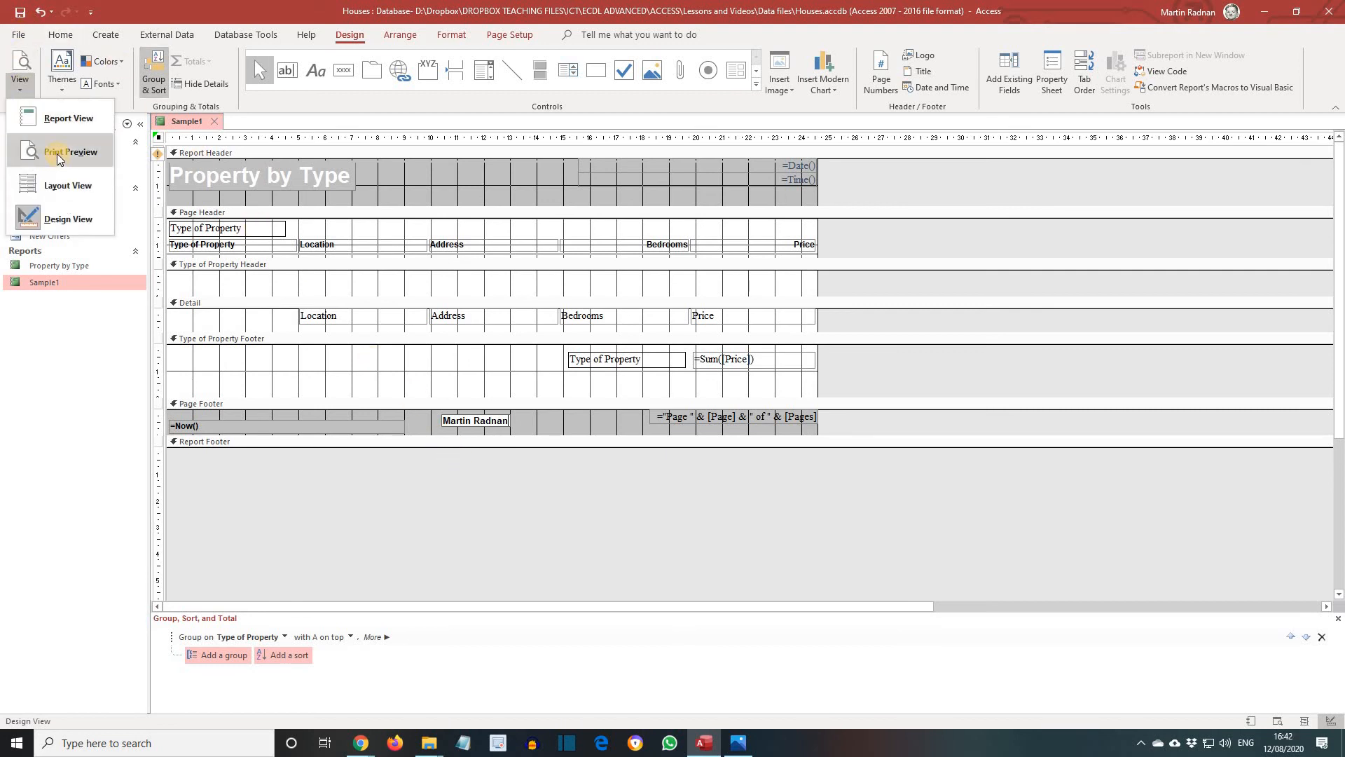
{"action": "left_click", "coordinate": [57, 154]}
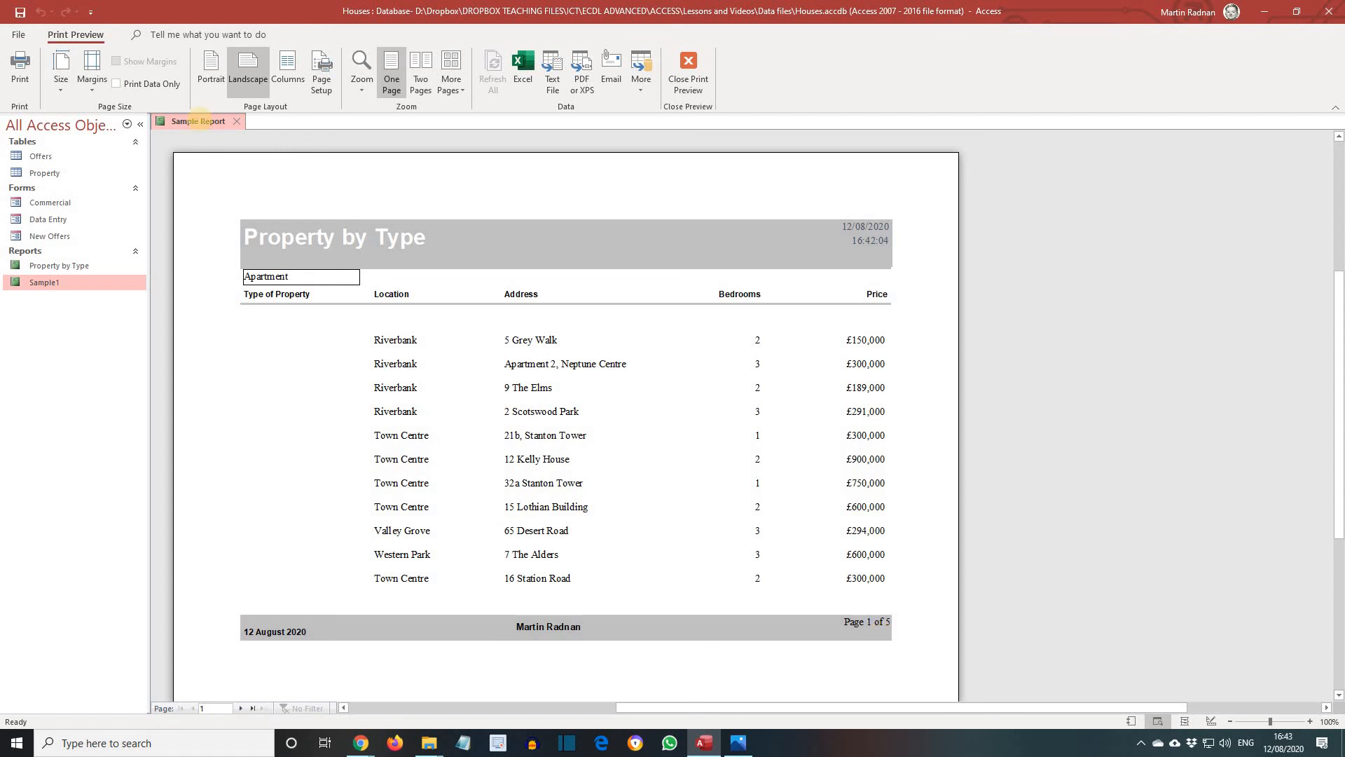
{"action": "right_click", "coordinate": [201, 121]}
{"action": "left_click", "coordinate": [229, 133]}
{"action": "left_click", "coordinate": [239, 121]}
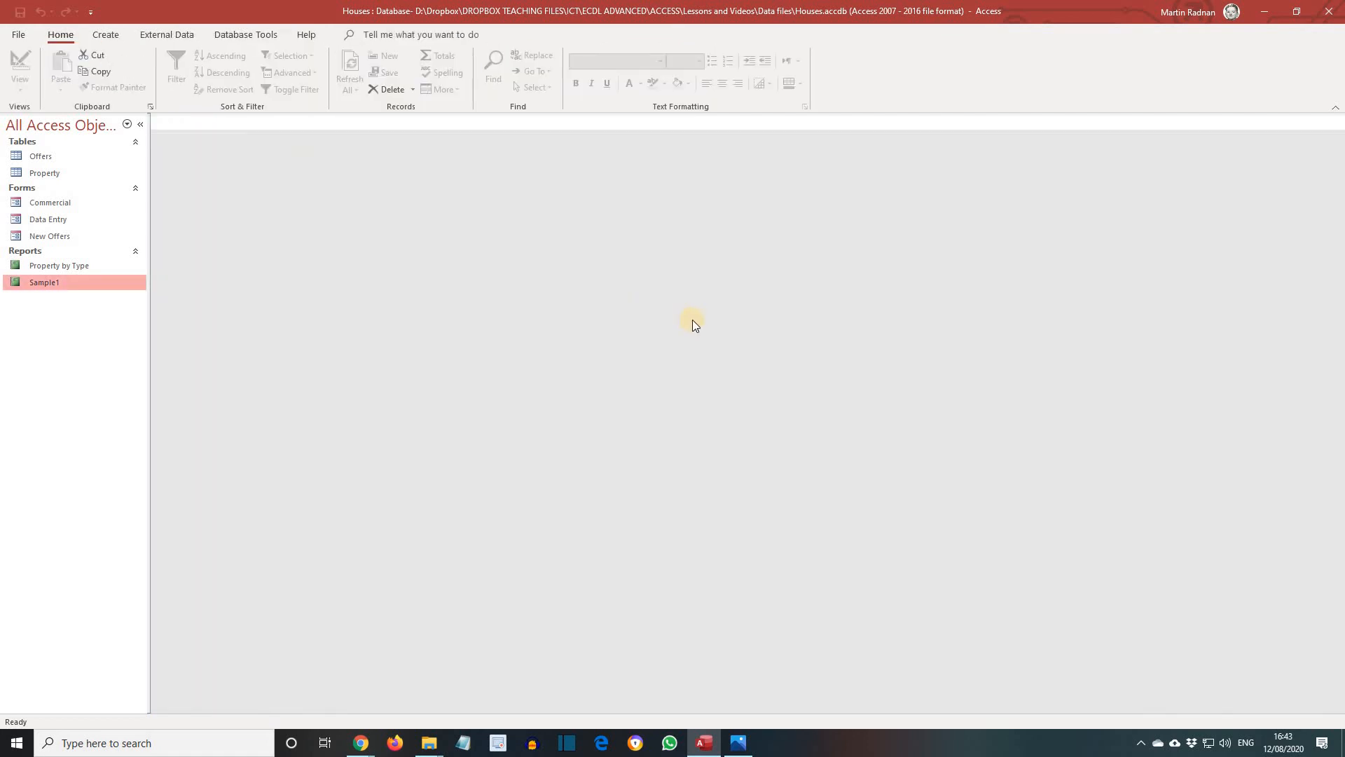